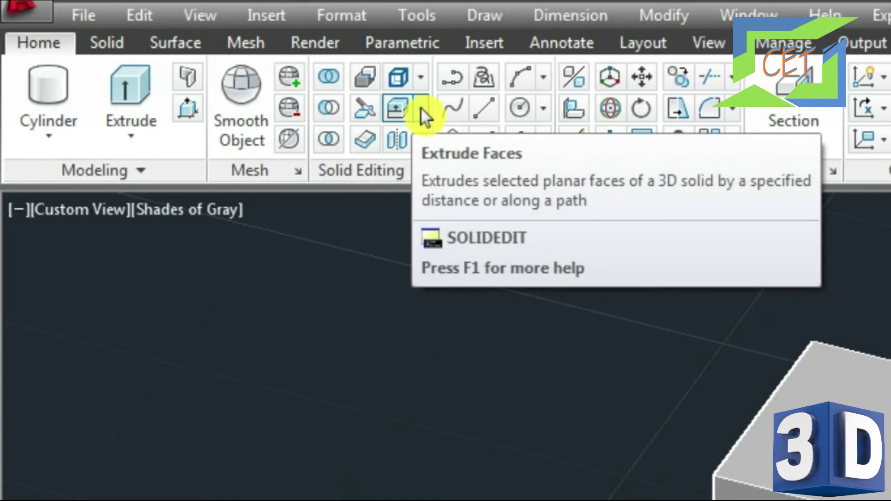
- Browse the ribbon's face tapering tools, then start Taper Faces from Modify > Solid Editing
left_click(421, 107)
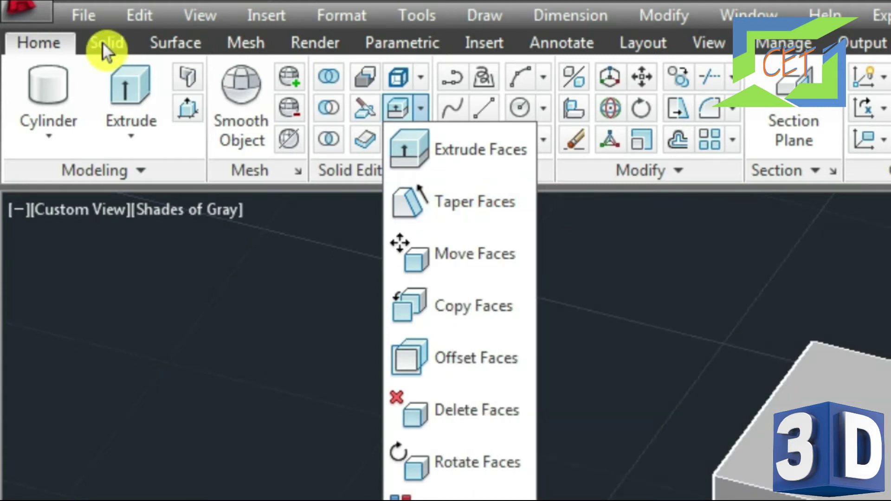
left_click(103, 44)
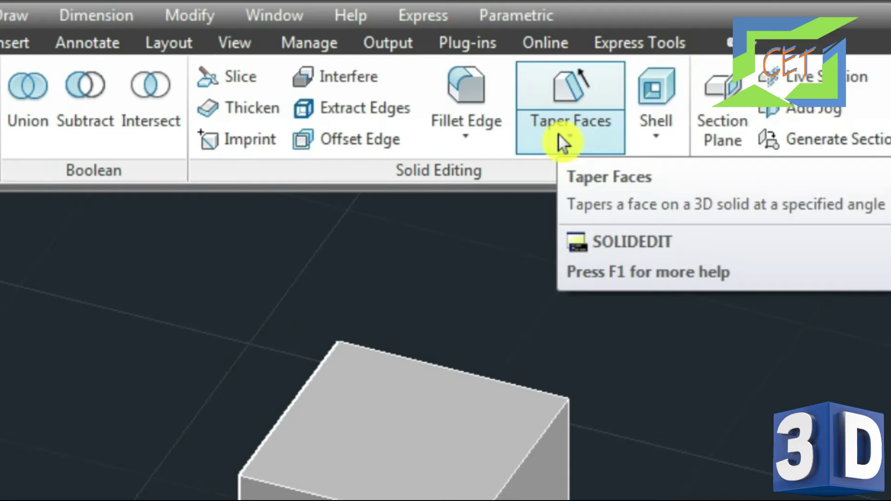
left_click(558, 133)
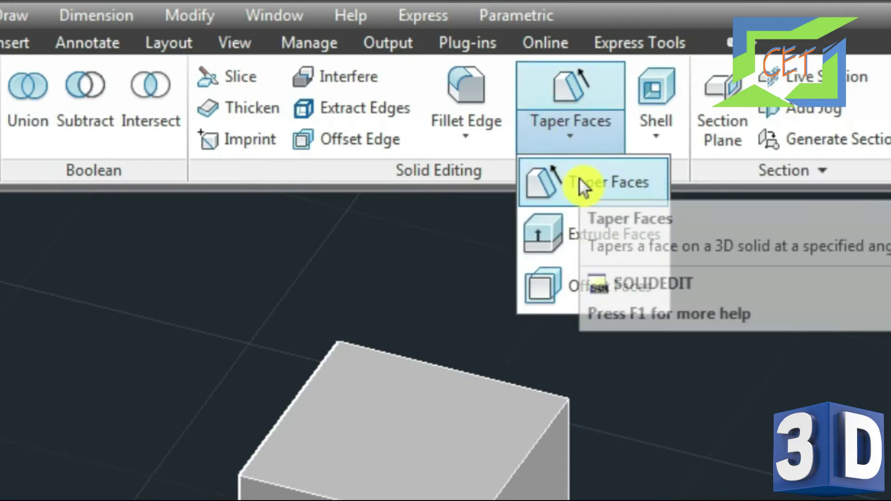
left_click(578, 177)
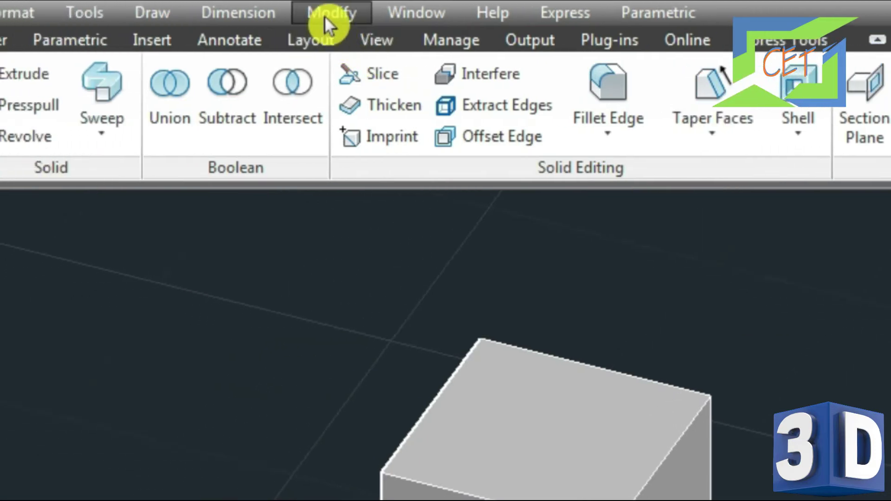
left_click(326, 13)
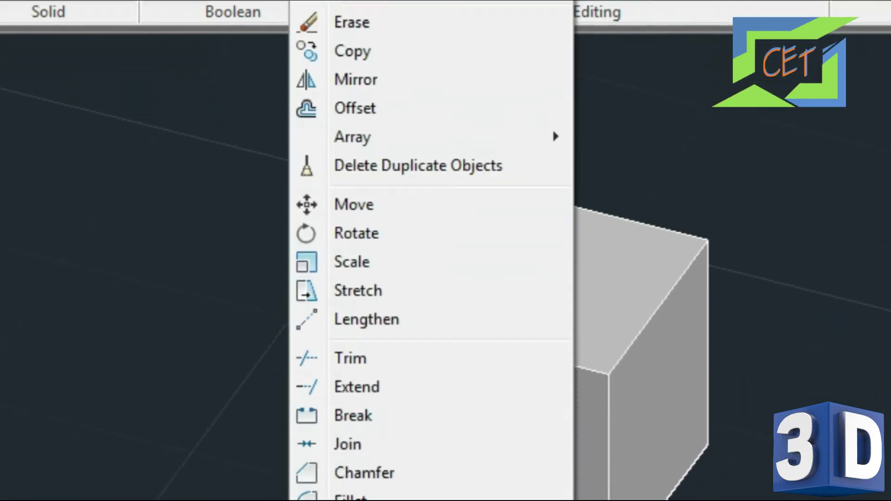
mouse_move(381, 450)
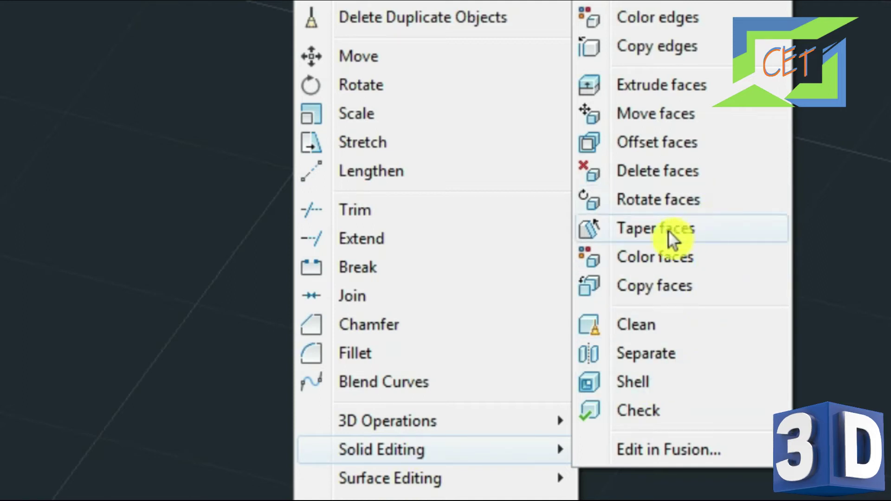
left_click(643, 239)
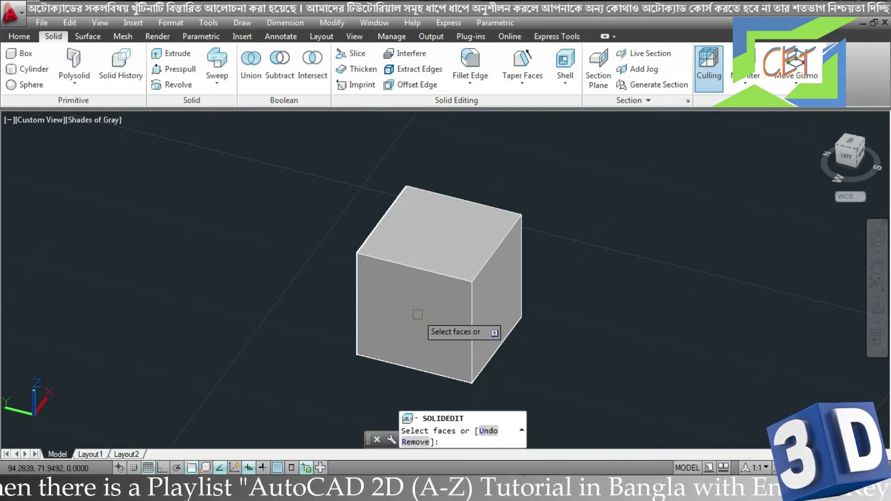
- Taper the cube's front face 20 degrees about a bottom-to-top corner axis, then end the command
left_click(417, 314)
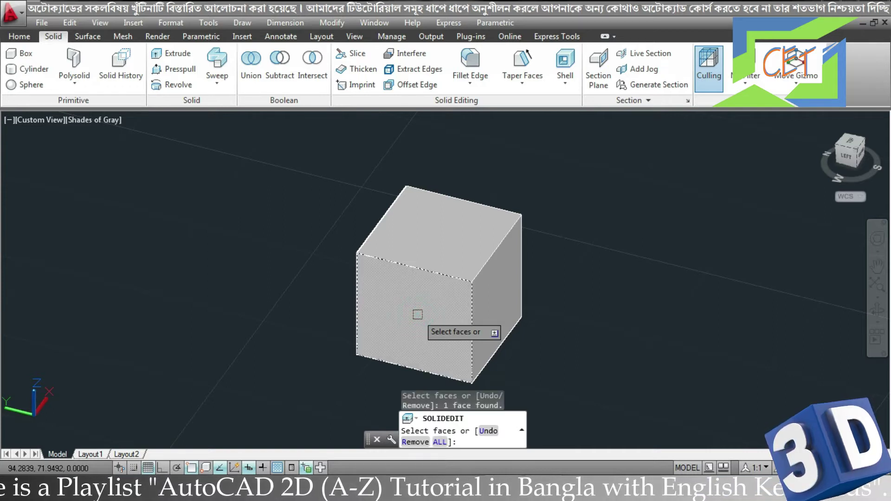
key("Return")
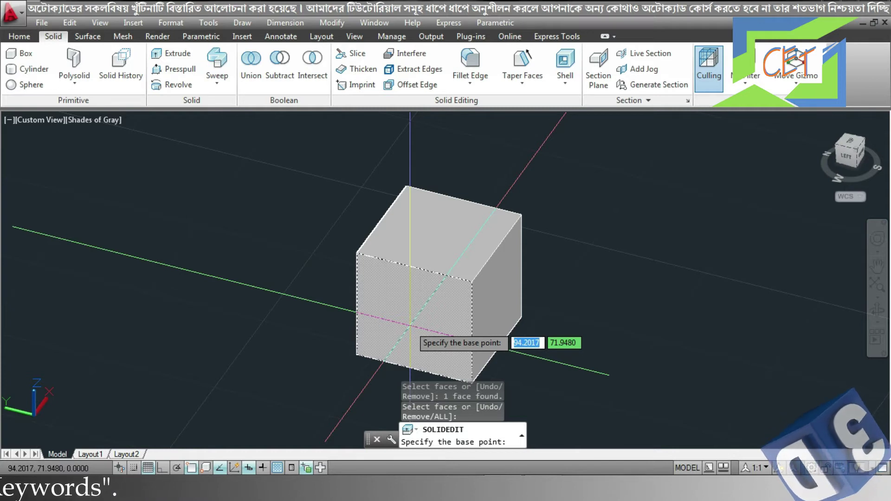
middle_click_drag(410, 326, 382, 286)
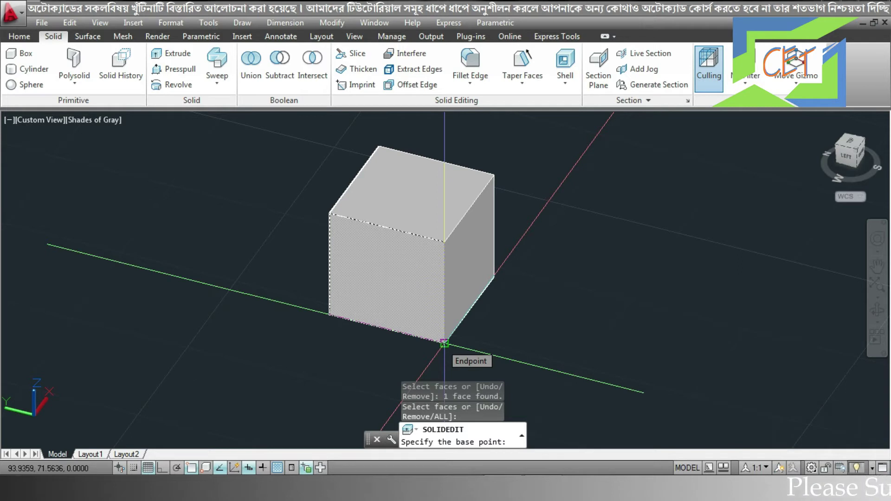
left_click(444, 343)
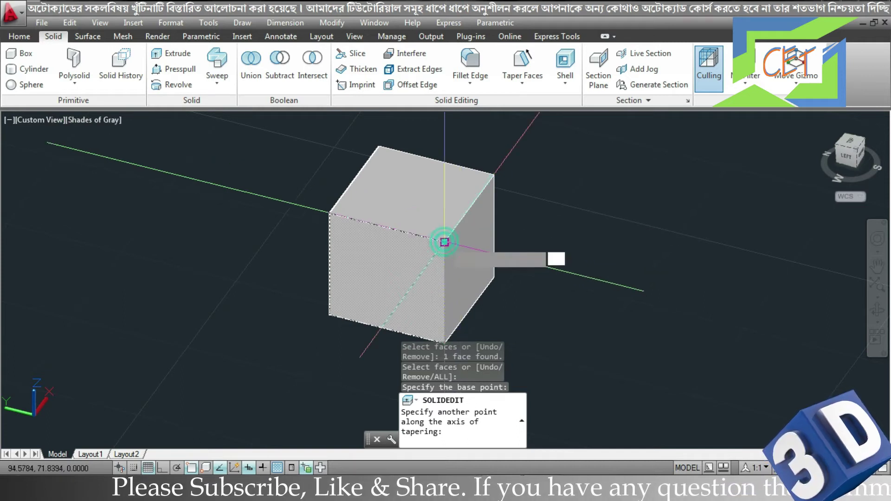
left_click(444, 242)
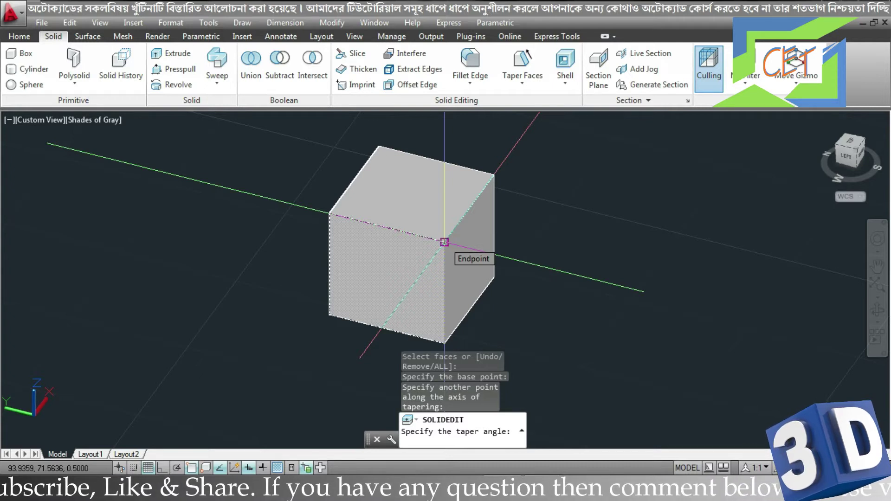
type("20")
key("Return")
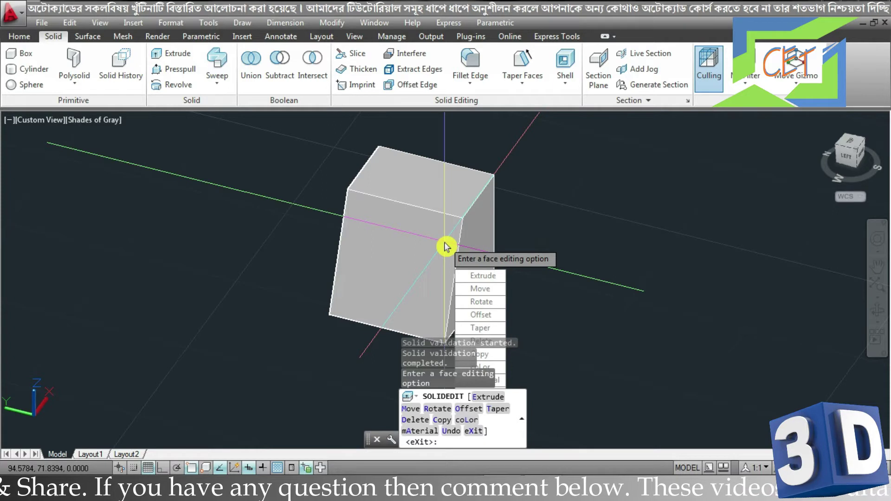
key("Escape")
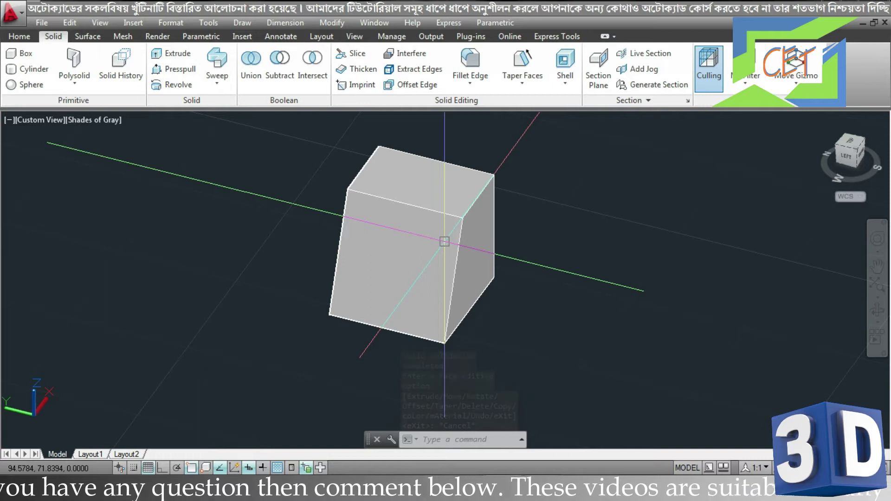
- Orbit to the front view, undo the taper, and bring up the Home tab tools
mouse_move(444, 242)
middle_mouse_down("shift")
mouse_move(453, 267)
mouse_move(354, 161)
mouse_move(363, 245)
middle_mouse_up("shift")
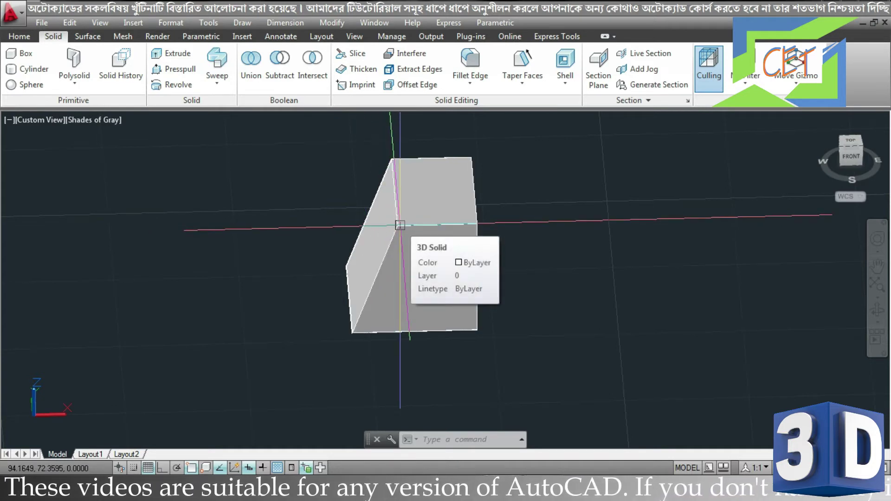
key("ctrl+z")
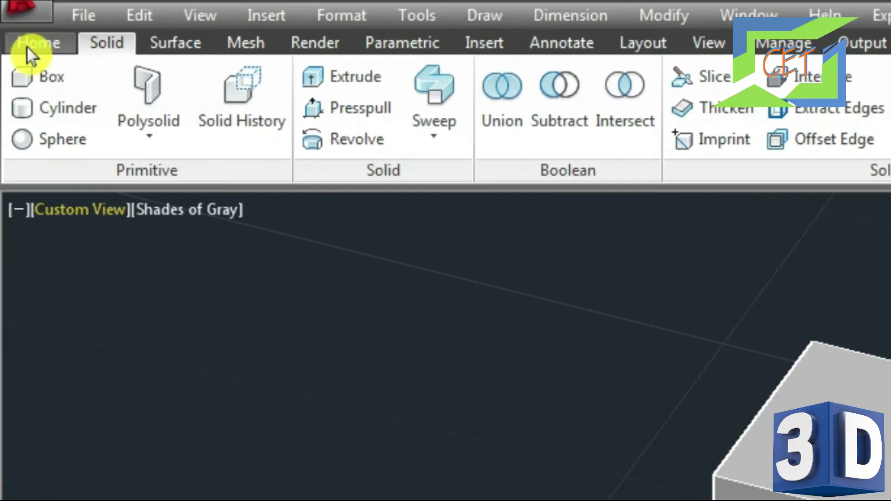
left_click(13, 38)
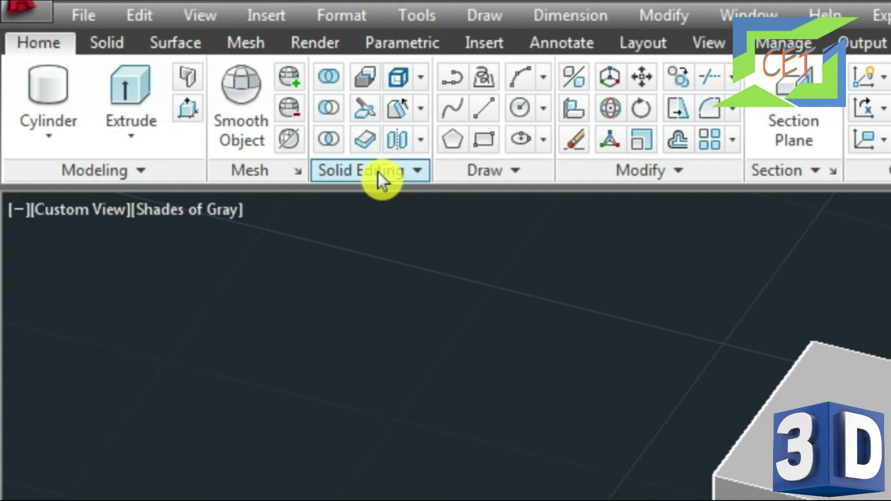
- Taper the cube's top face by 45 degrees, inspect the result, then undo it
left_click(419, 112)
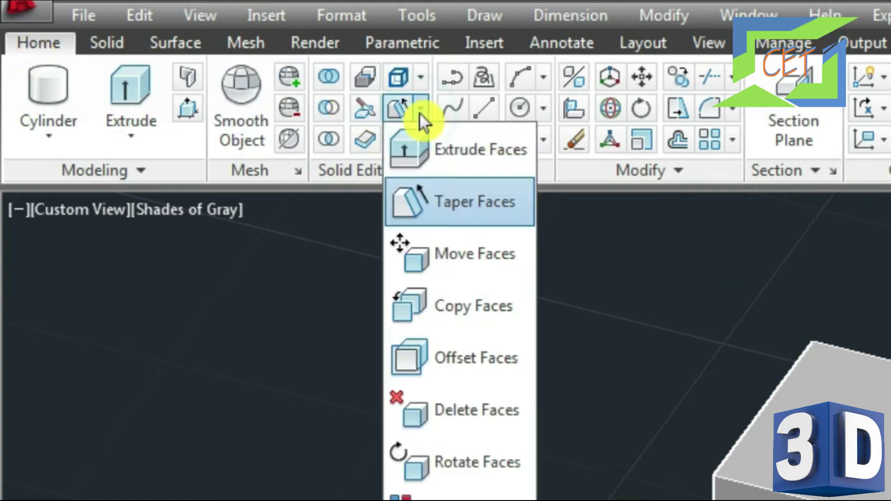
left_click(432, 197)
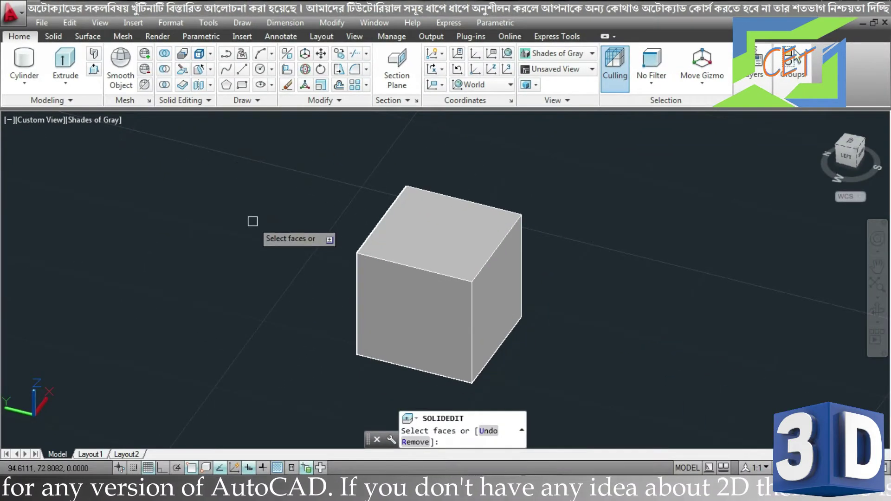
left_click(431, 237)
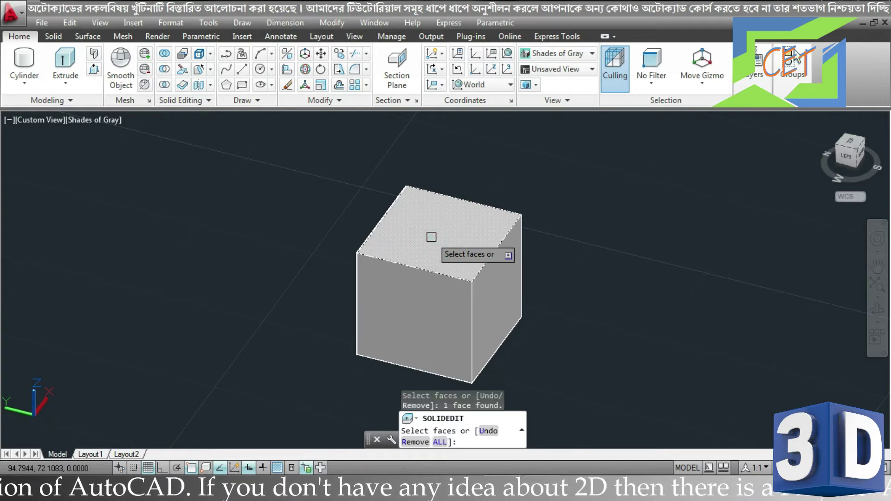
key("Return")
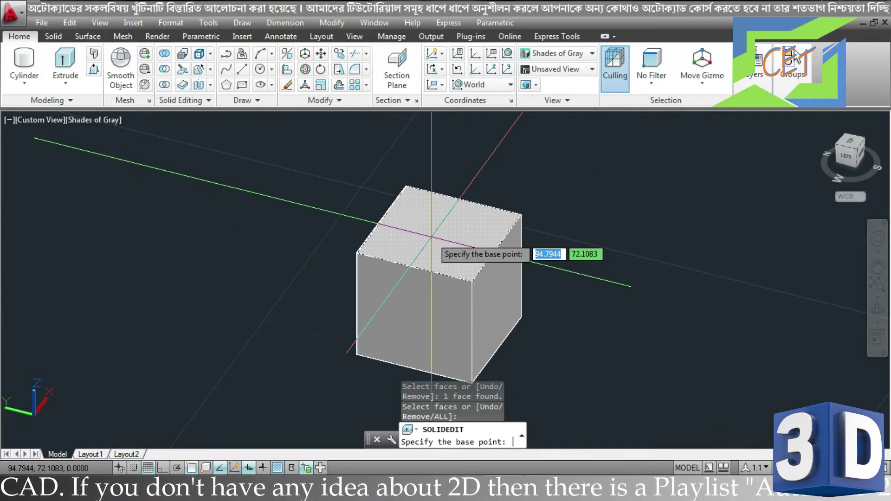
left_click(472, 281)
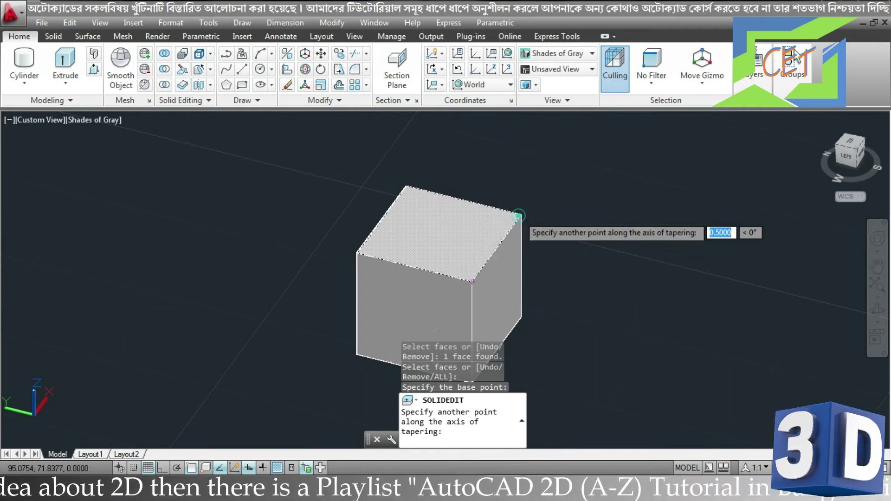
left_click(521, 214)
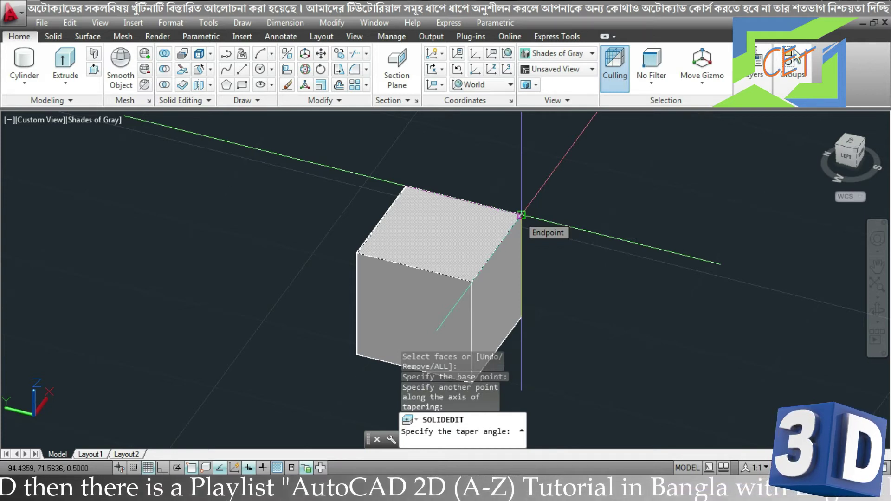
type("45")
key("Return")
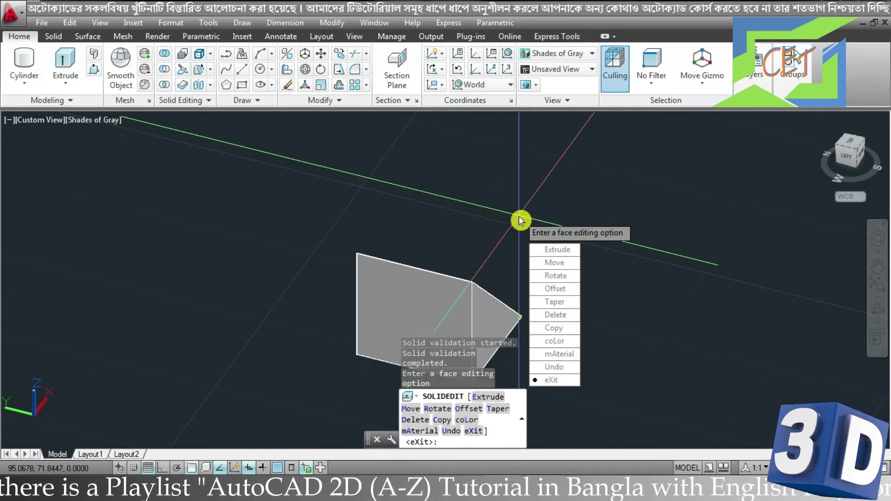
key("Escape")
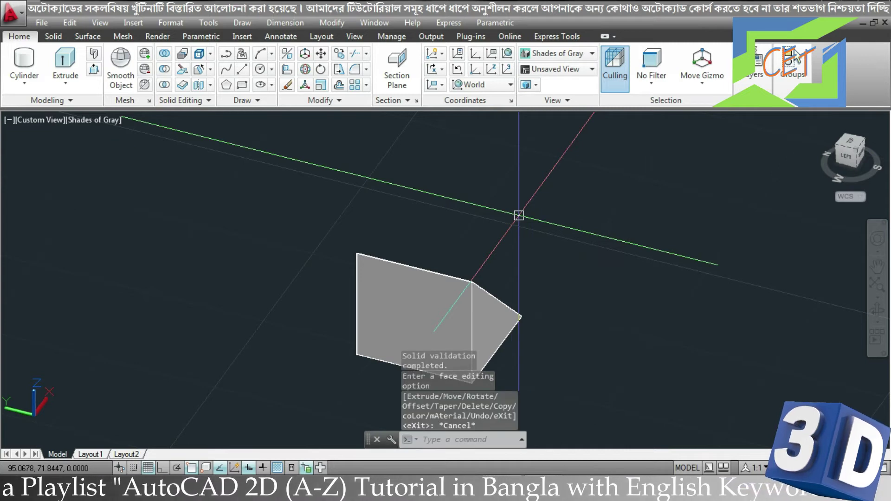
mouse_move(519, 215)
middle_mouse_down("shift")
mouse_move(425, 217)
mouse_move(422, 199)
mouse_move(441, 193)
mouse_move(383, 207)
mouse_move(207, 167)
mouse_move(191, 155)
mouse_move(413, 231)
middle_mouse_up("shift")
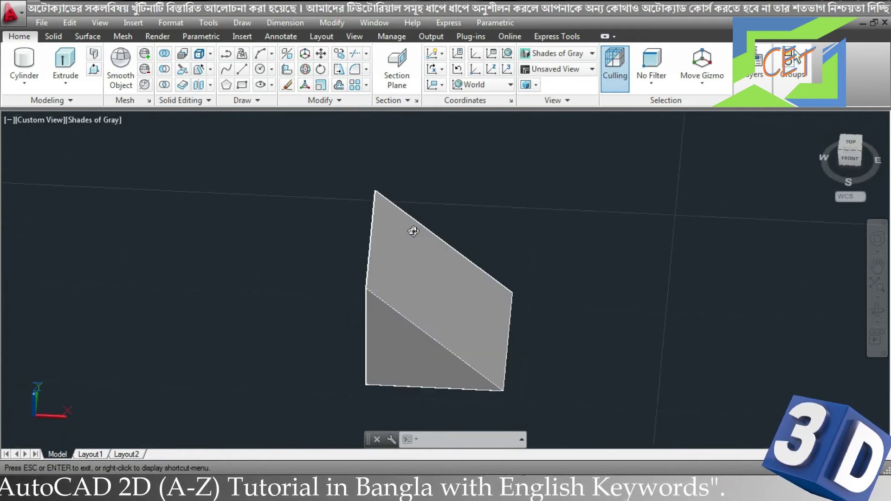
key("ctrl+z")
key("ctrl+z")
key("ctrl+z")
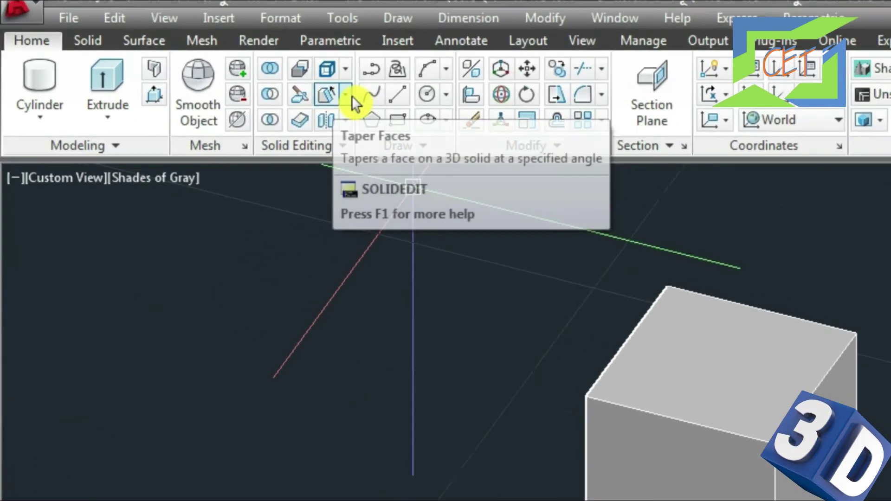
- Taper the cube's right face by 30 degrees about a bottom-to-top corner axis, then inspect it
left_click(347, 95)
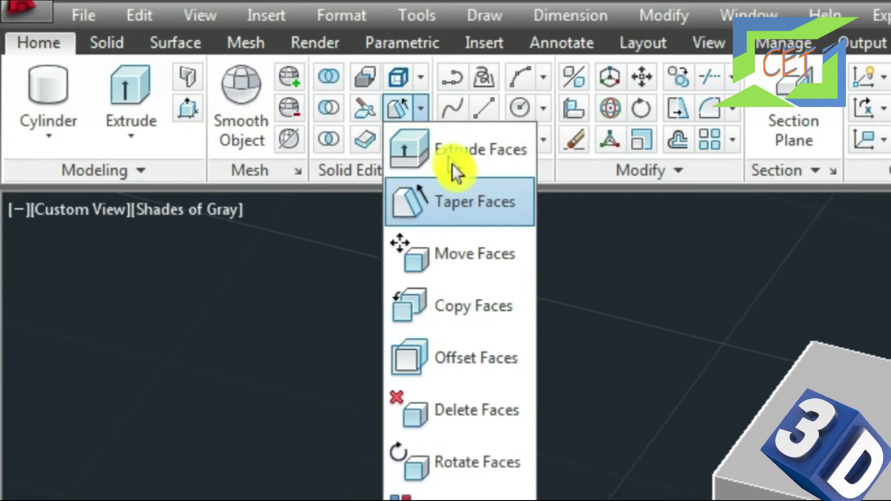
left_click(467, 205)
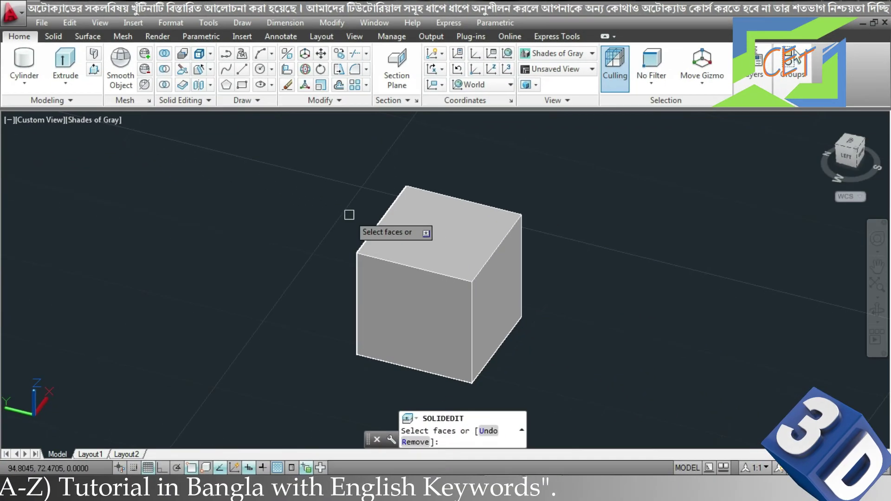
left_click(487, 286)
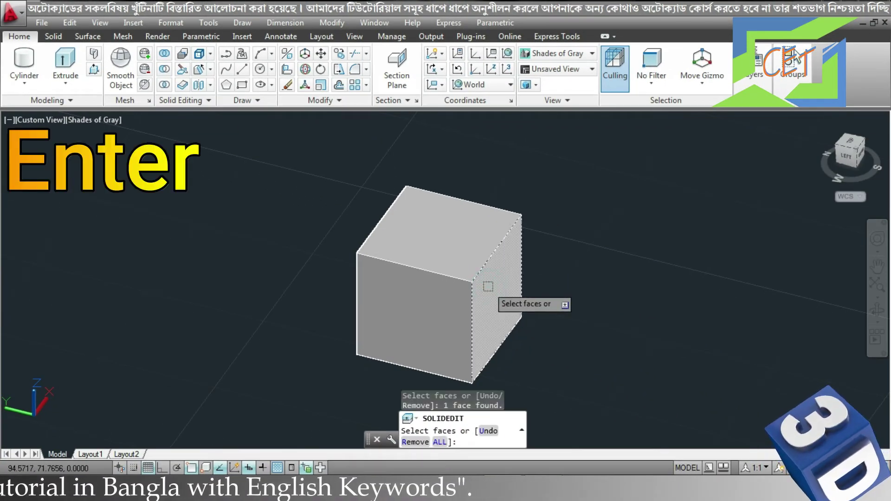
key("Return")
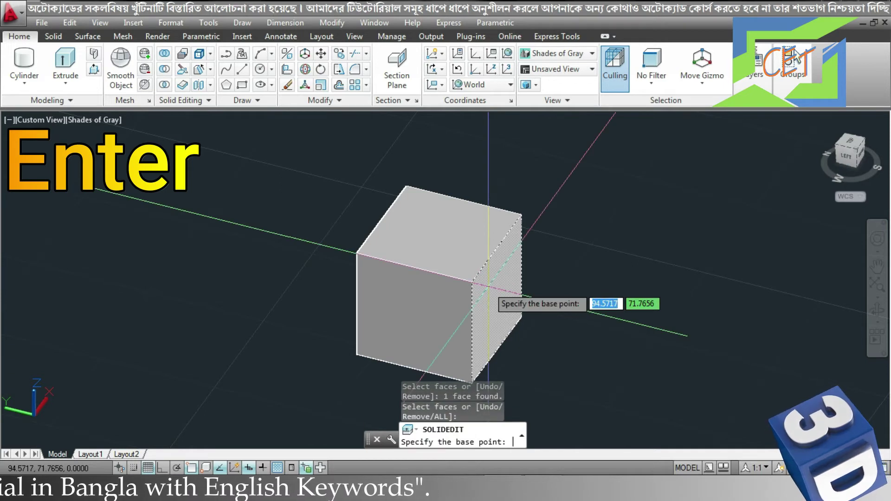
left_click(473, 386)
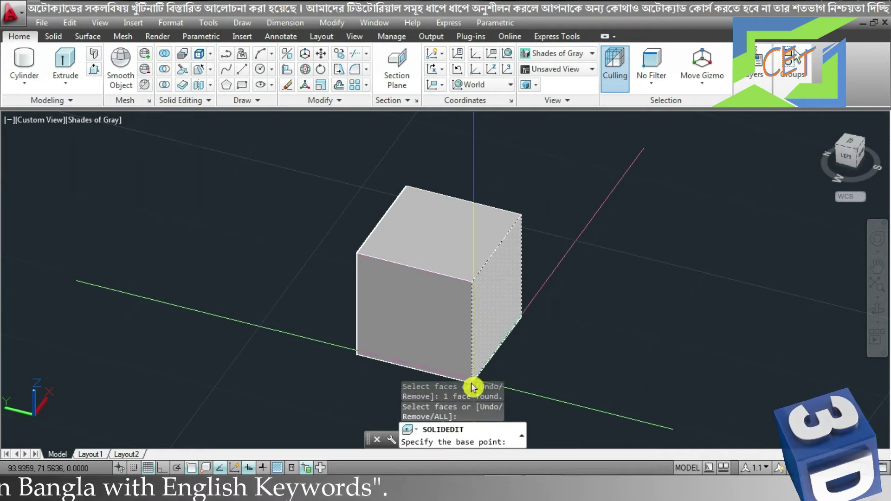
middle_click_drag(473, 380, 452, 332)
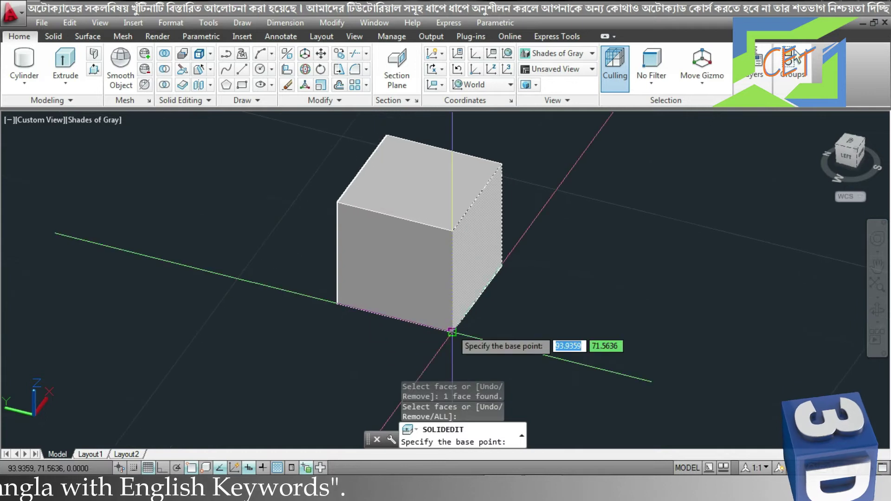
left_click(452, 332)
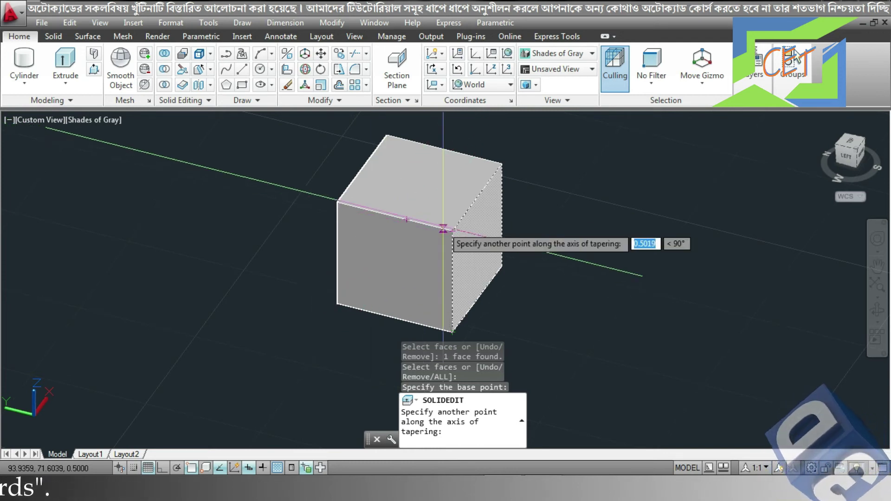
left_click(452, 230)
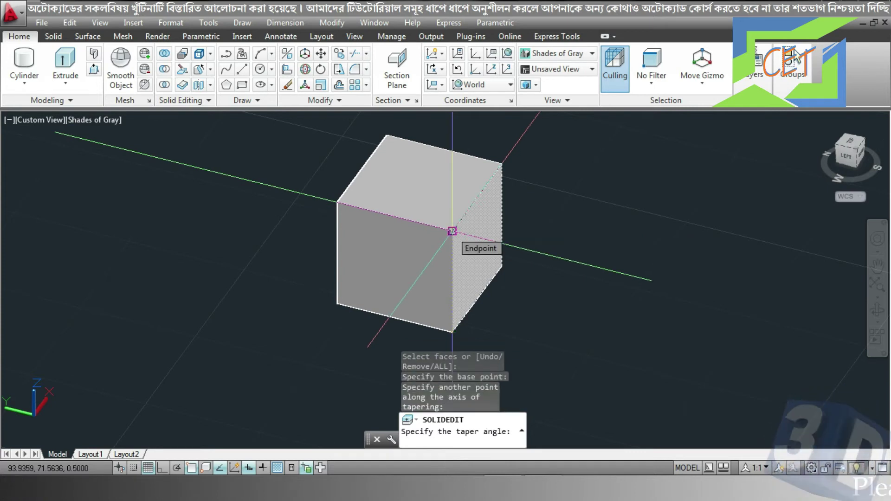
type("30")
key("Return")
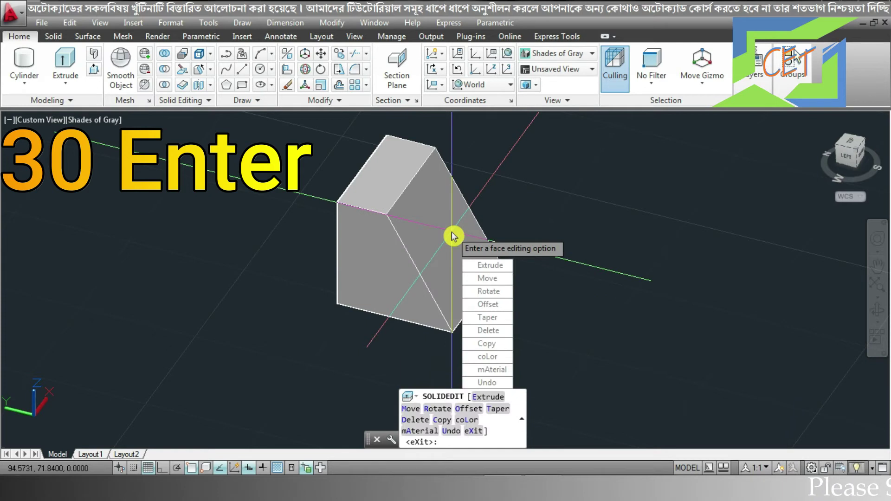
key("Escape")
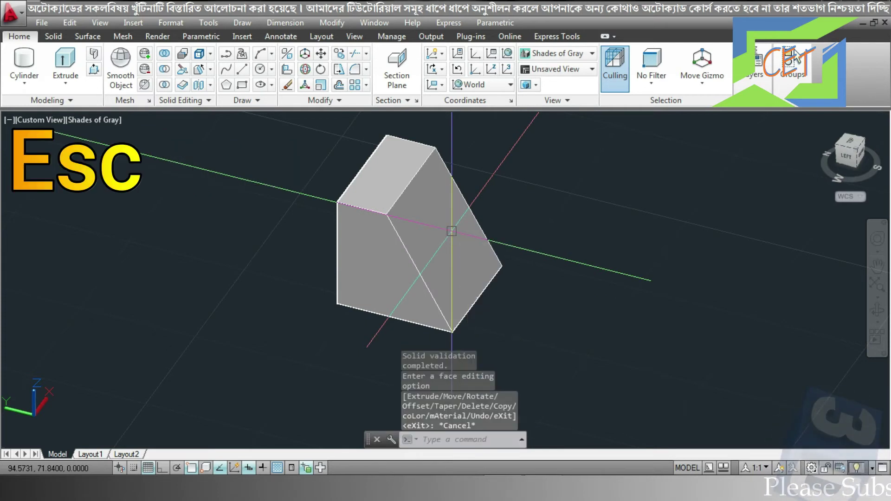
mouse_move(534, 238)
middle_mouse_down("shift")
mouse_move(408, 259)
mouse_move(342, 228)
mouse_move(308, 197)
mouse_move(377, 252)
mouse_move(482, 247)
mouse_move(545, 219)
middle_mouse_up("shift")
- Undo the 30-degree taper, then taper the cube's top face by -60 degrees into a wedge
key("ctrl+z")
key("ctrl+z")
key("ctrl+z")
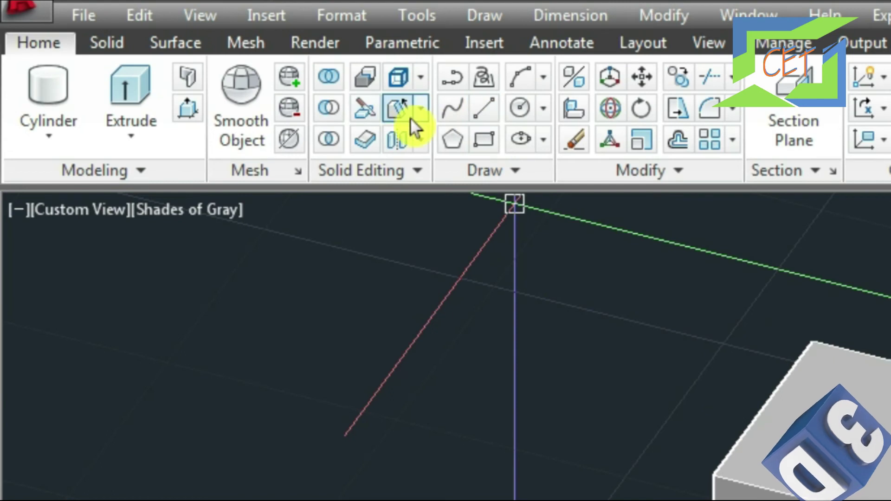
left_click(417, 115)
left_click(446, 203)
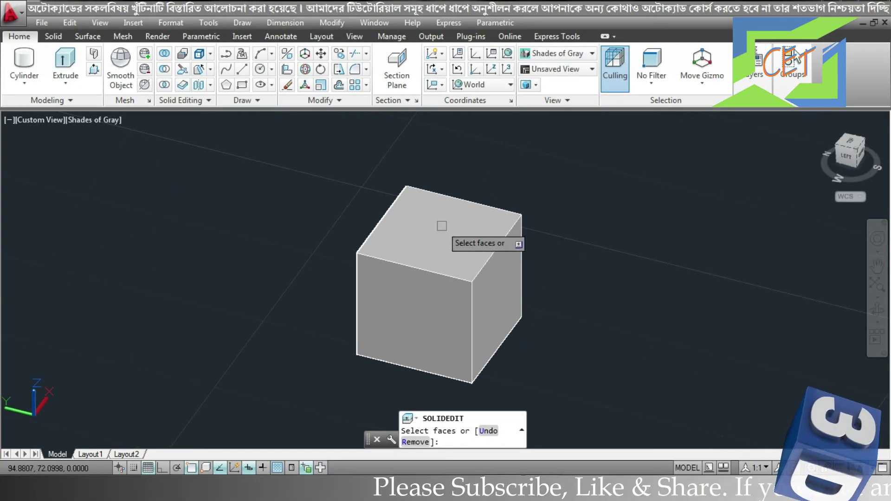
left_click(441, 226)
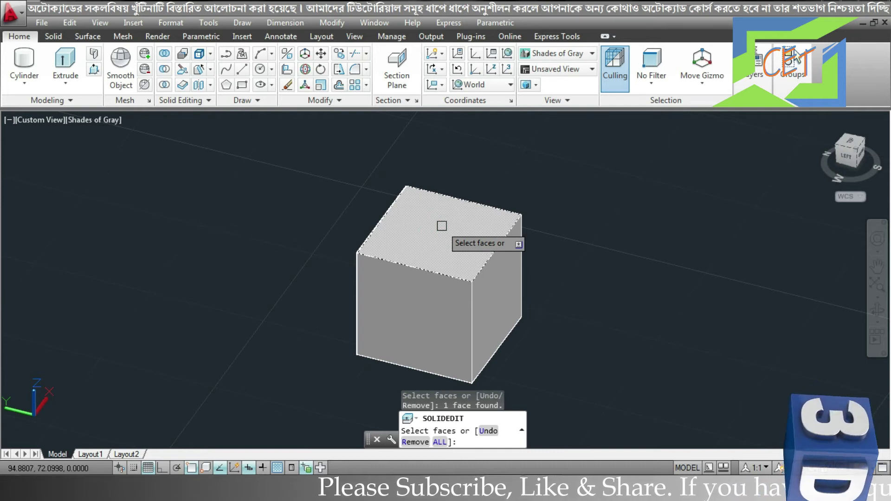
key("Return")
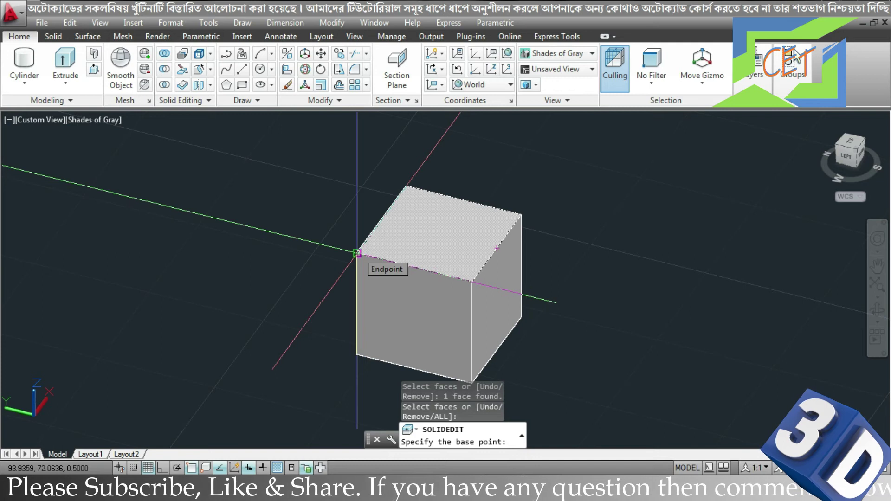
left_click(357, 253)
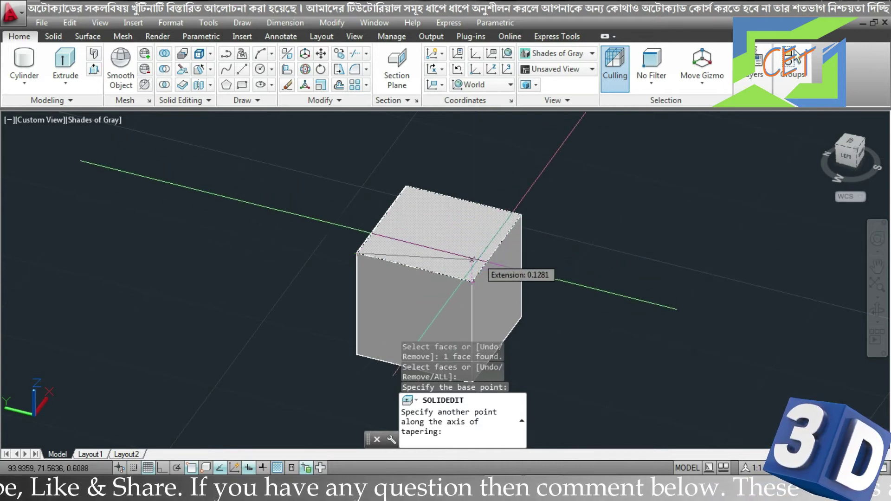
left_click(471, 281)
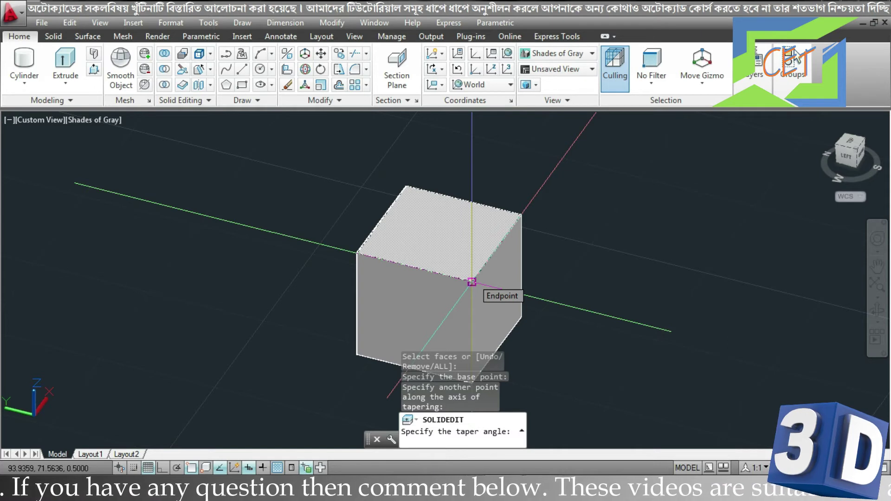
type("-60")
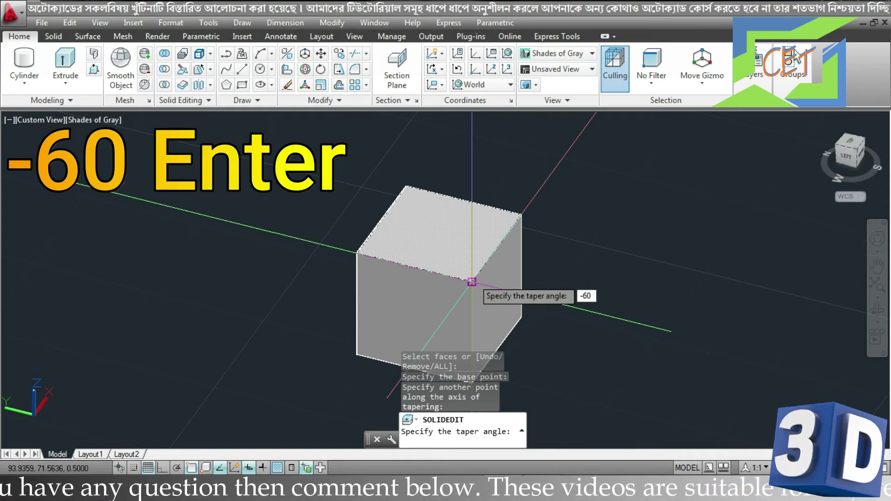
key("Return")
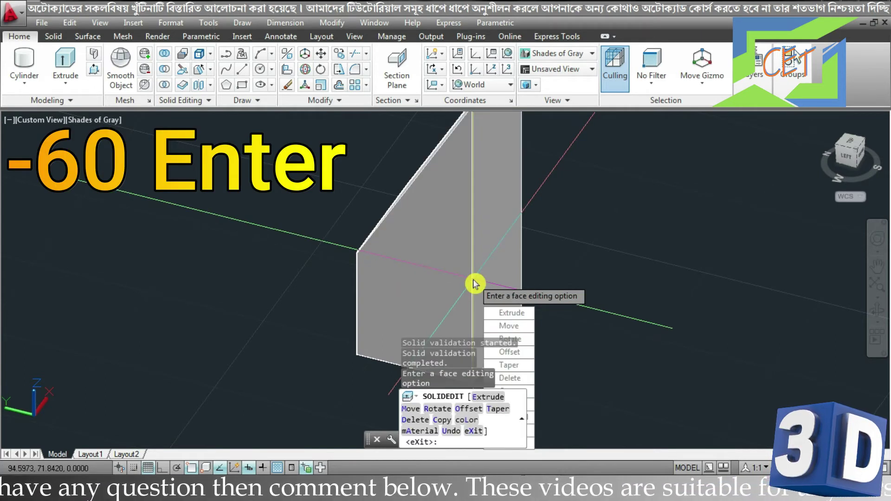
key("Escape")
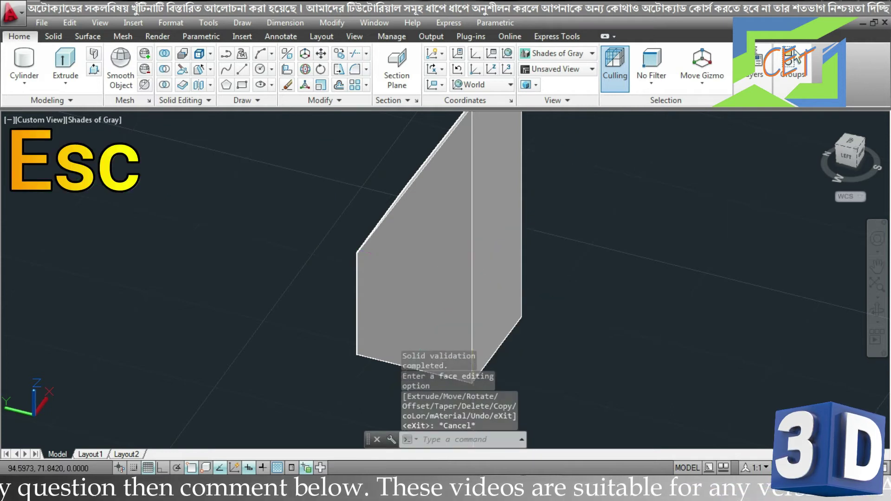
scroll(473, 278, "down", 3)
- Orbit and zoom to inspect the -60° wedge, then undo twice toward the plain solid
mouse_move(473, 278)
middle_mouse_down("shift")
mouse_move(307, 240)
mouse_move(251, 275)
middle_mouse_up("shift")
scroll(471, 218, "up", 4)
middle_click_drag(471, 218, 540, 271, "shift")
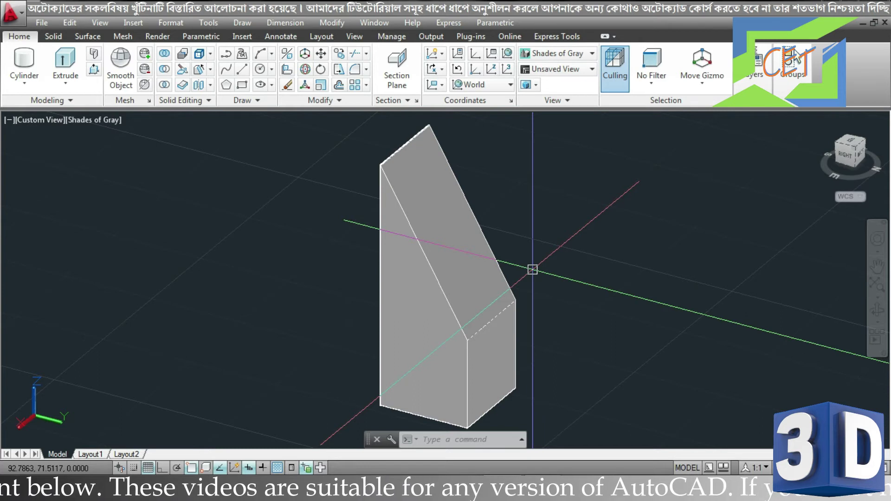
key("ctrl+z")
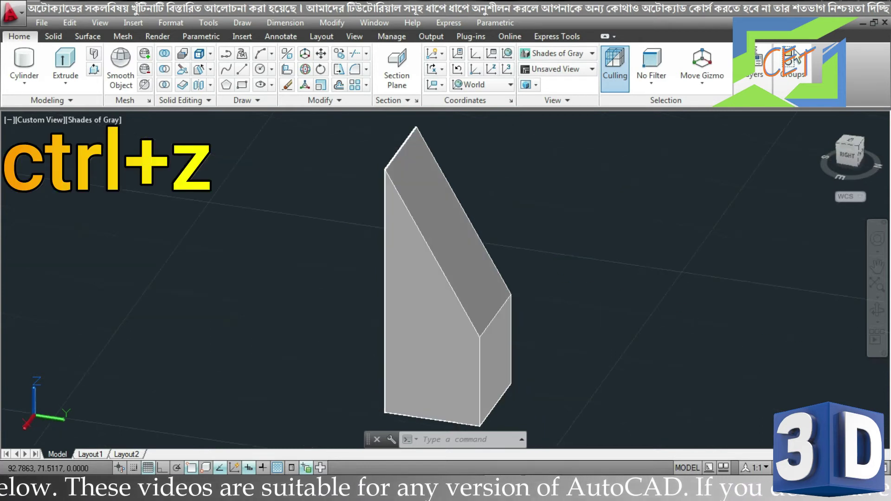
key("ctrl+z")
key("ctrl+z")
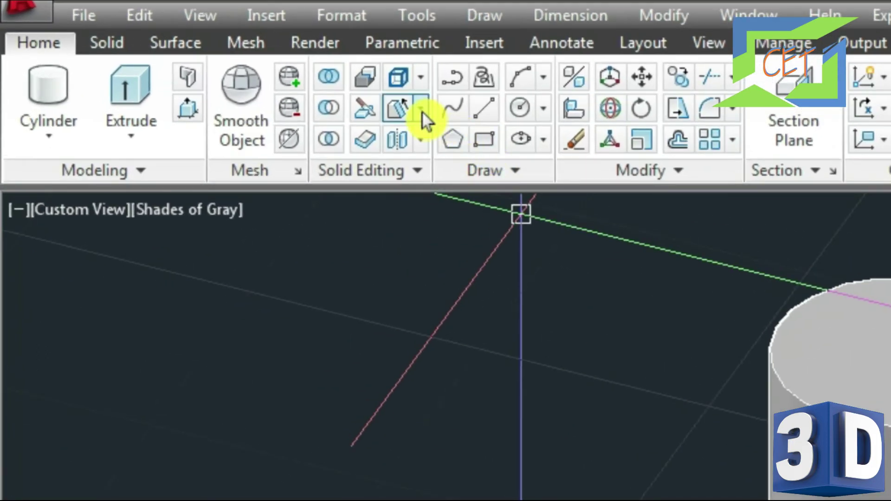
- Taper the cylinder's side face 30 degrees, top centre to bottom centre, into a downward cone
left_click(421, 110)
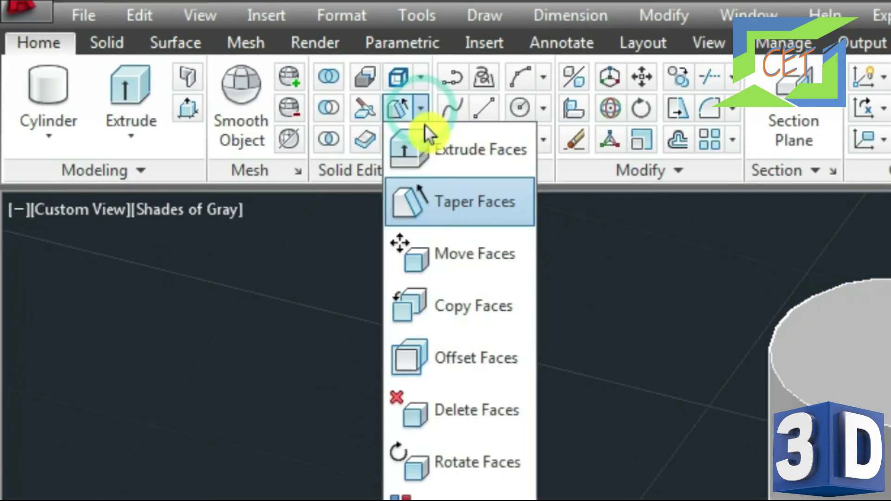
left_click(450, 194)
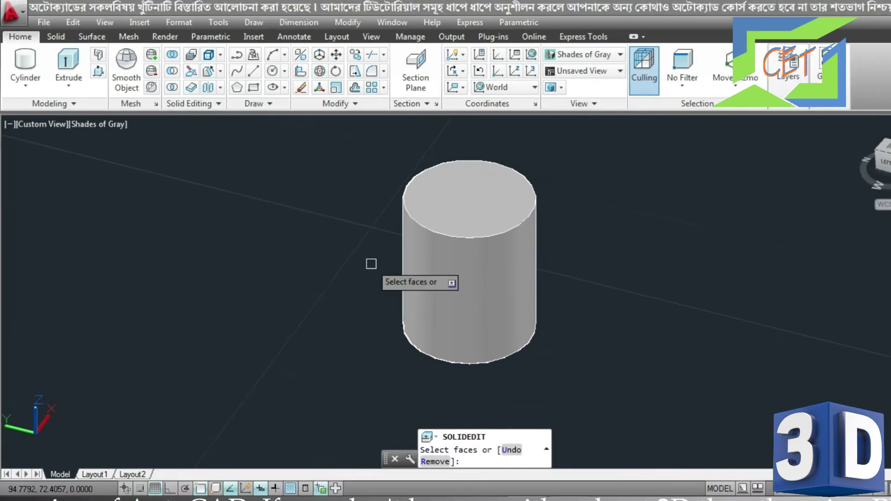
left_click(441, 269)
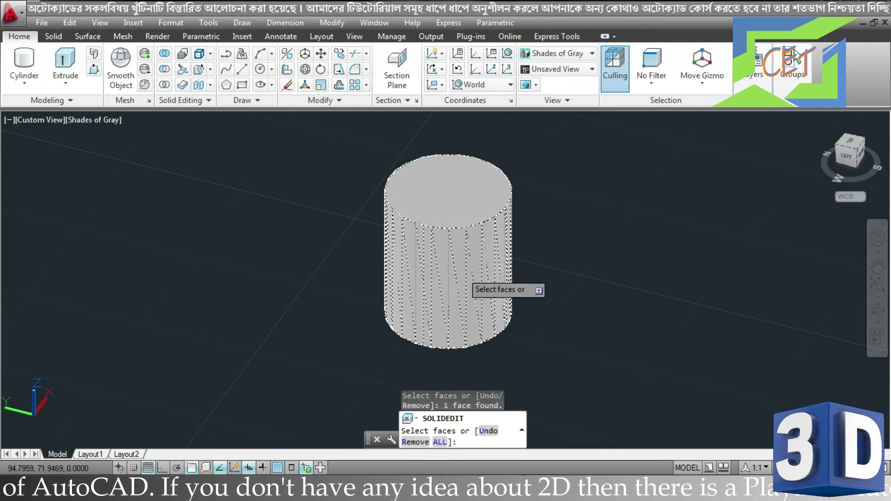
mouse_move(366, 275)
middle_mouse_down("shift")
mouse_move(346, 274)
mouse_move(317, 187)
mouse_move(330, 244)
mouse_move(416, 264)
mouse_move(541, 271)
middle_mouse_up("shift")
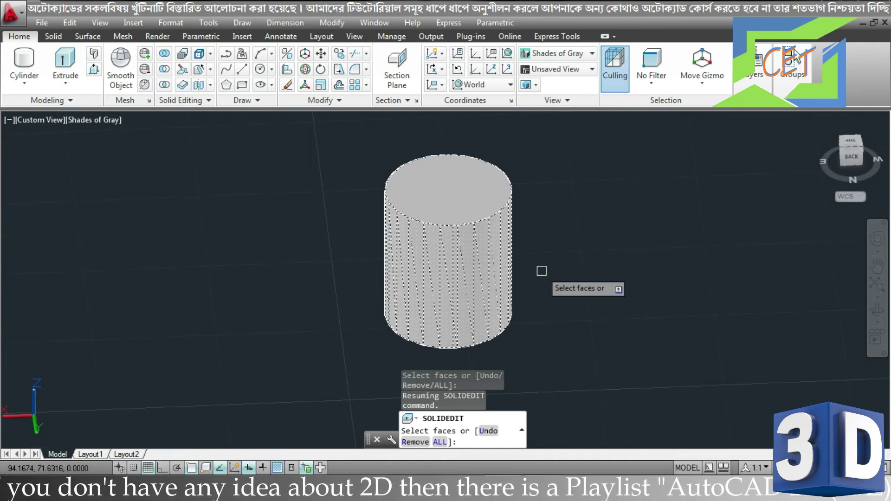
key("Return")
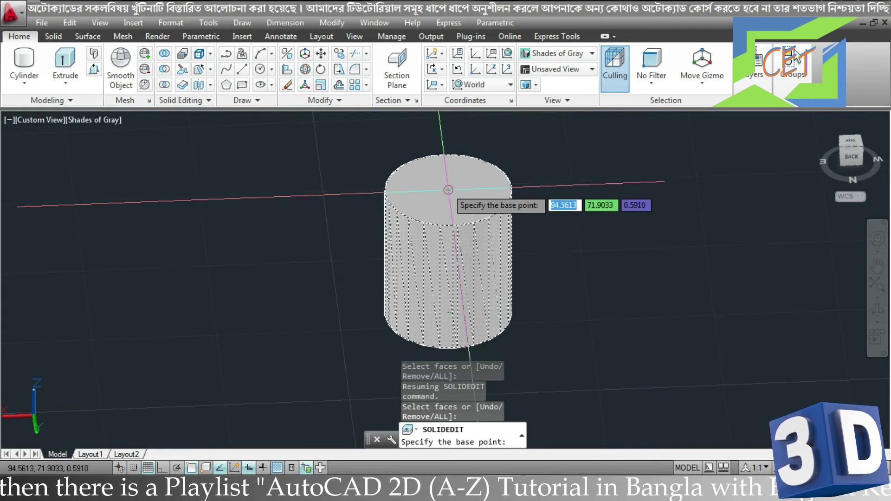
left_click(449, 190)
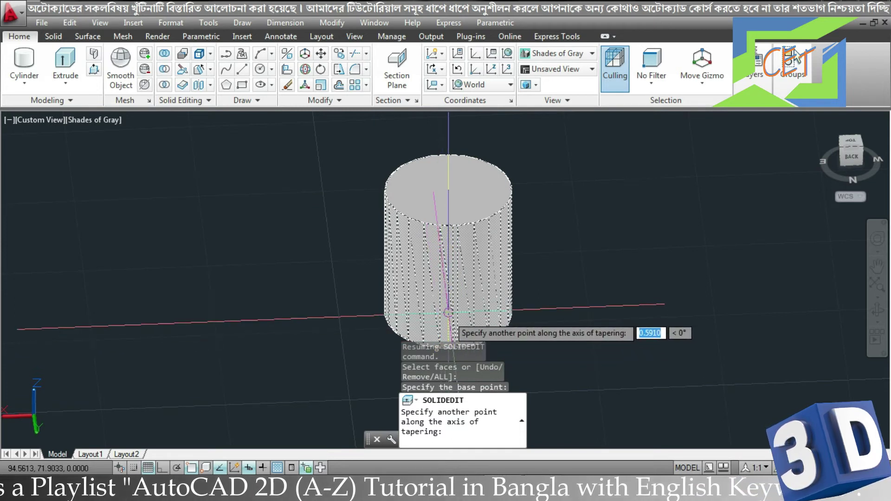
left_click(448, 312)
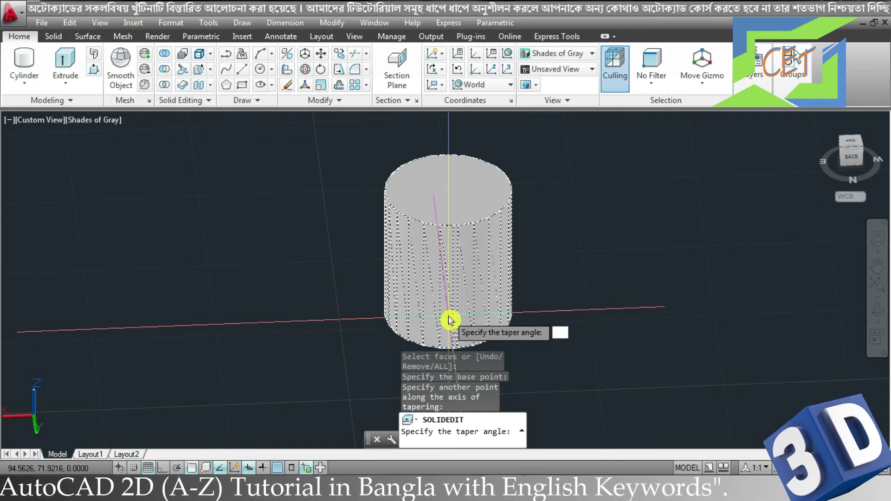
type("3")
key("Return")
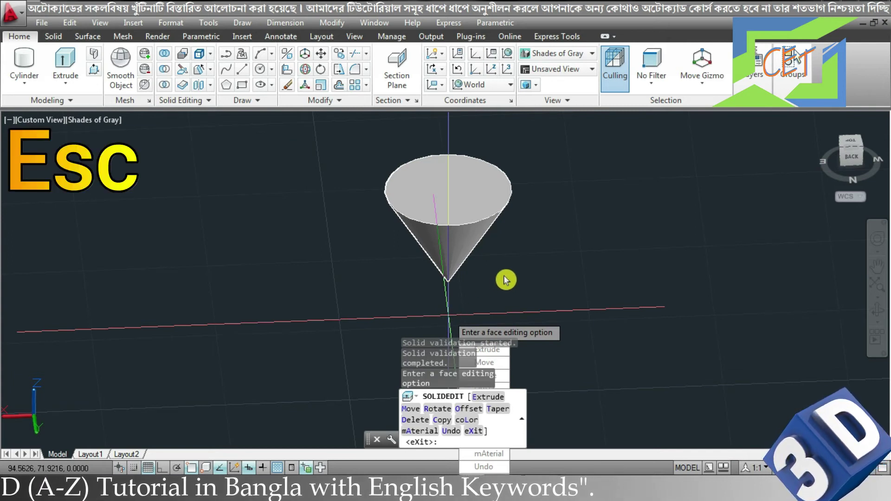
key("Escape")
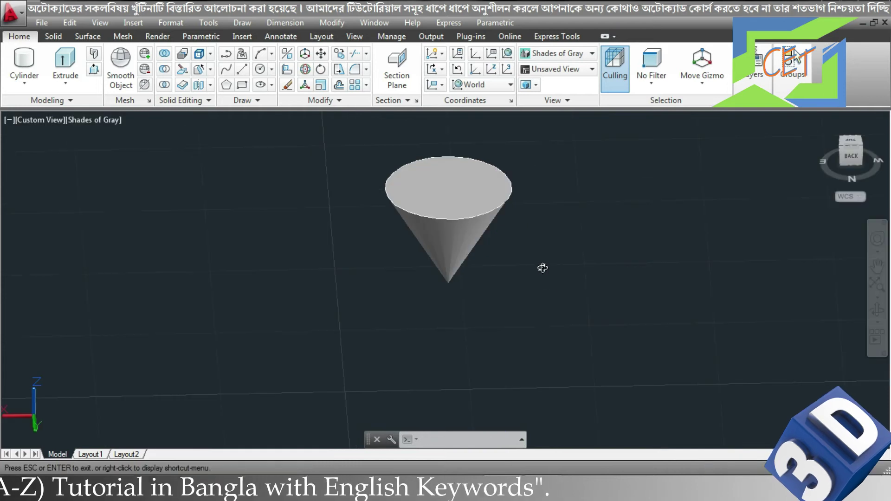
- Undo the downward cone back to the cylinder and select its side face for a new taper
key("ctrl+z")
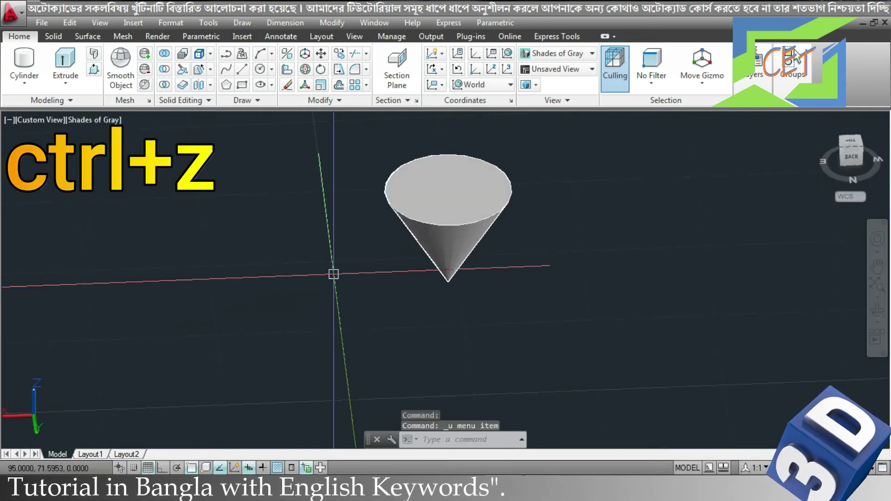
key("ctrl+z")
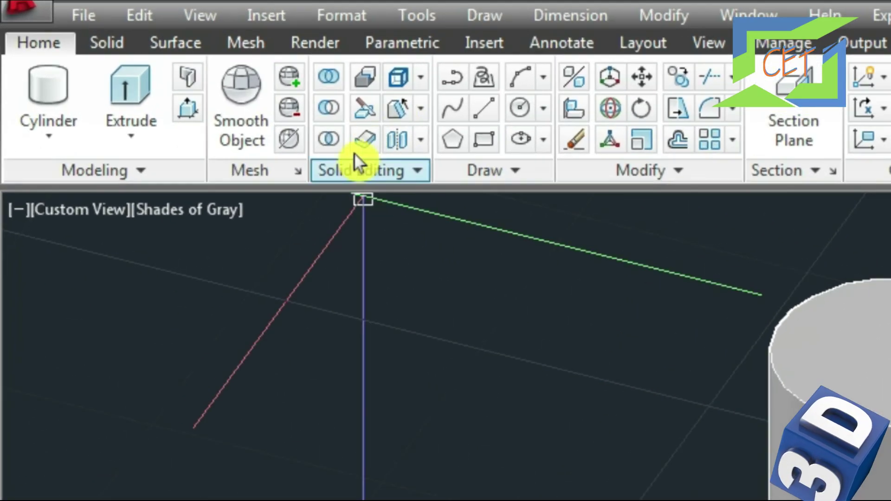
left_click(418, 111)
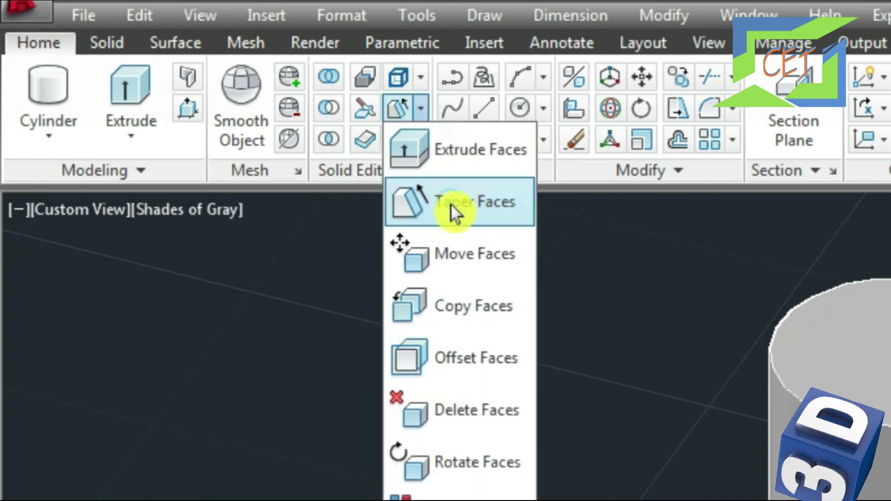
left_click(450, 203)
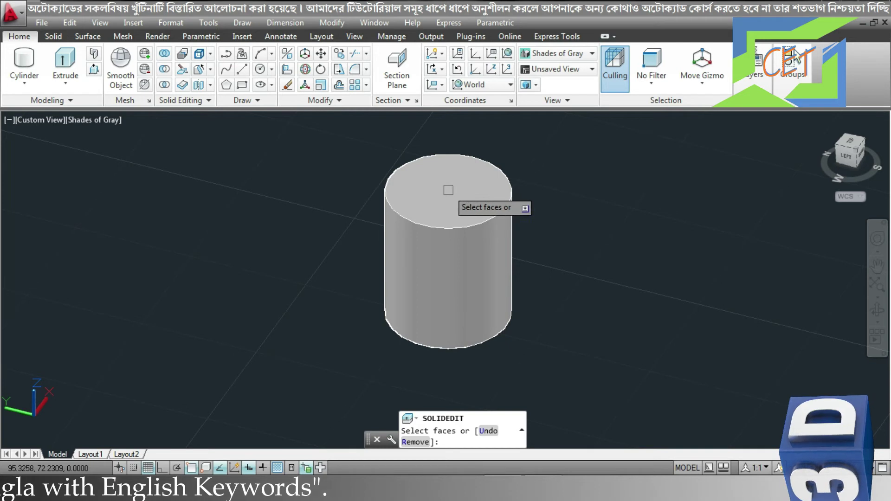
left_click(442, 264)
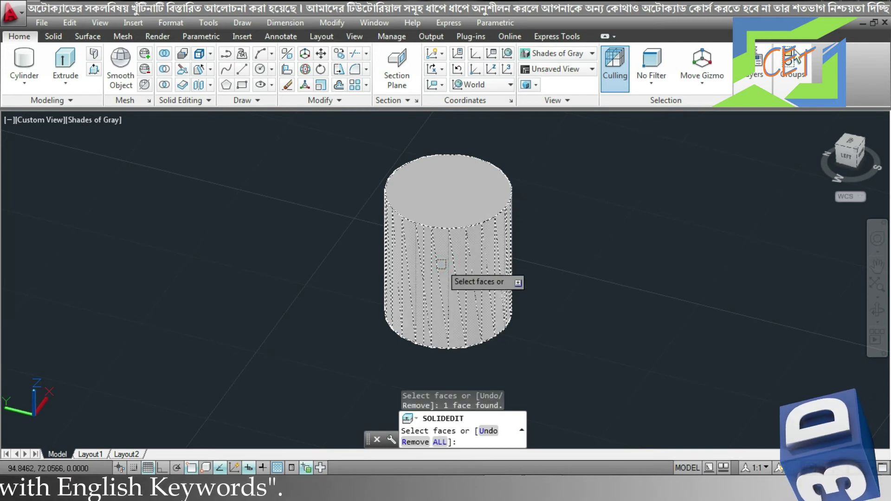
key("Return")
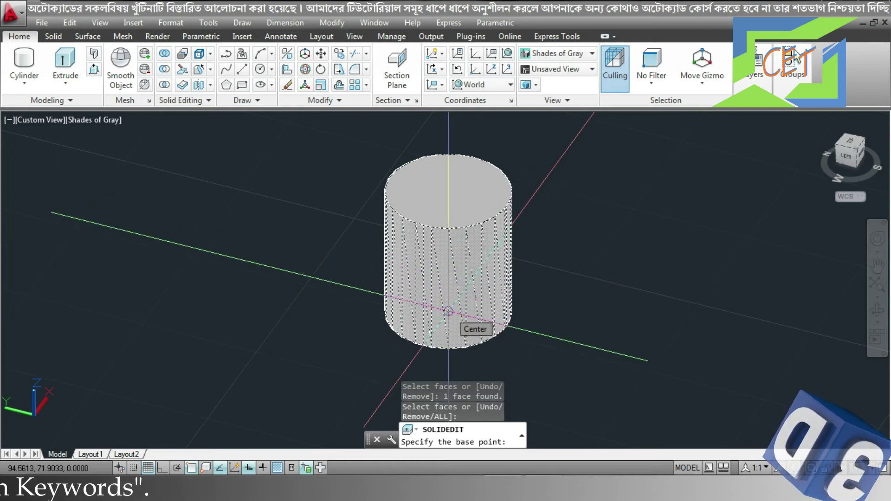
- Apply a 60-degree taper from bottom to top centre, inspect the upright cone, then undo it
left_click(448, 311)
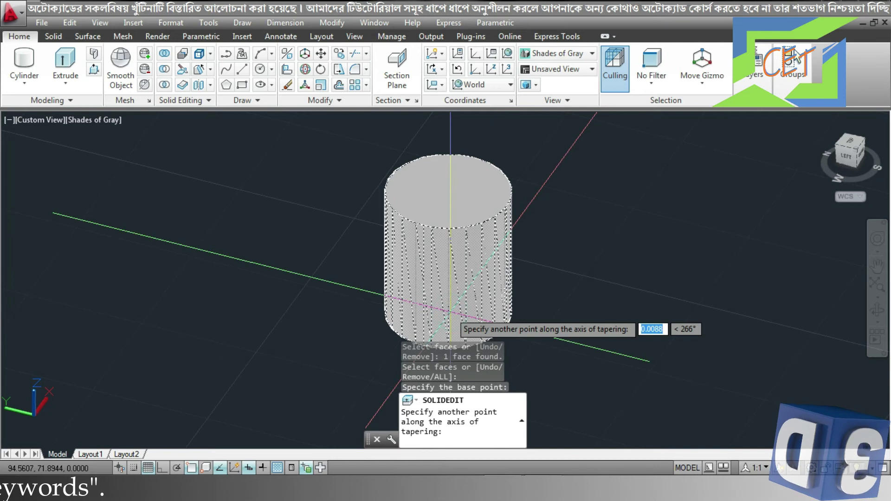
left_click(447, 193)
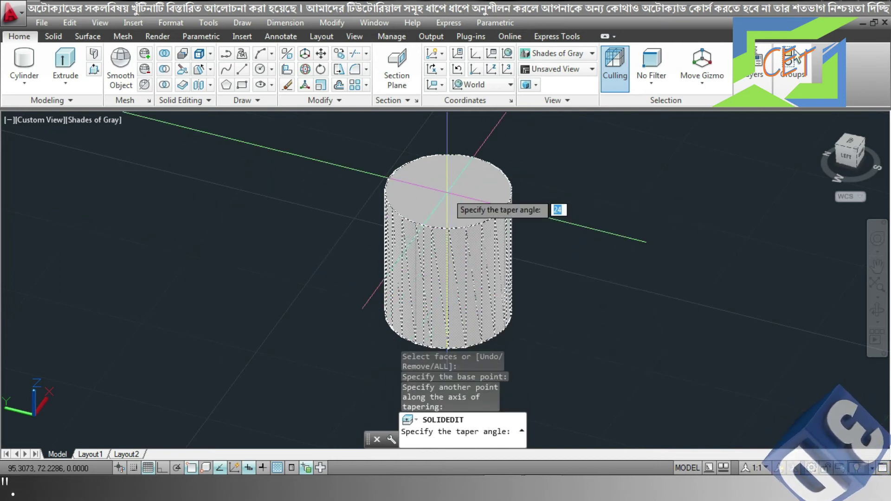
type("6")
key("Return")
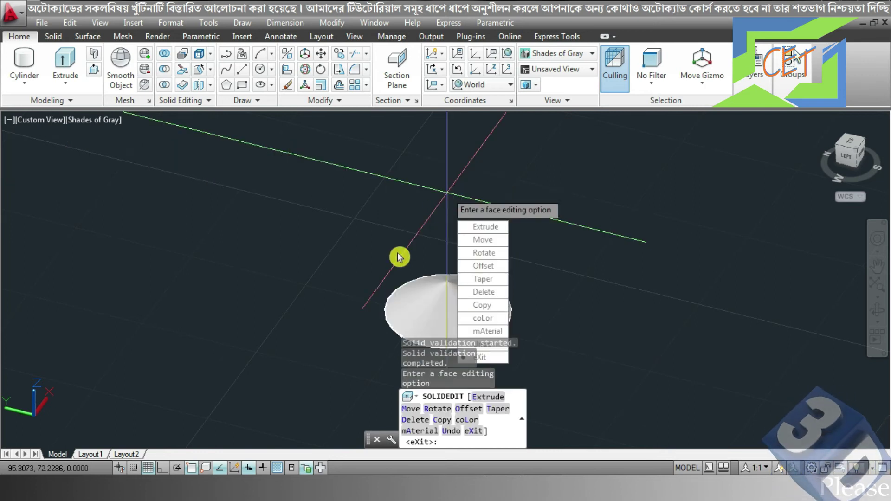
key("Escape")
mouse_move(398, 253)
middle_mouse_down("shift")
mouse_move(380, 229)
mouse_move(383, 248)
mouse_move(255, 223)
mouse_move(199, 189)
mouse_move(377, 263)
middle_mouse_up("shift")
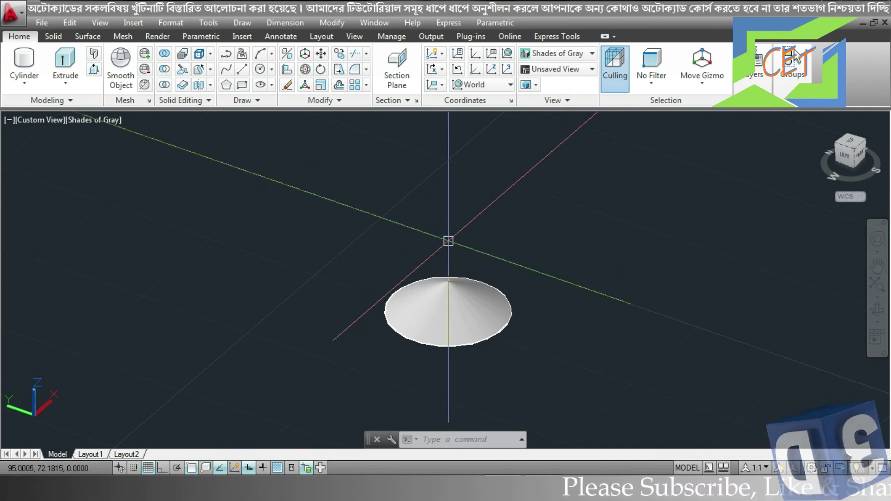
key("ctrl+z")
key("ctrl+z")
key("ctrl+z")
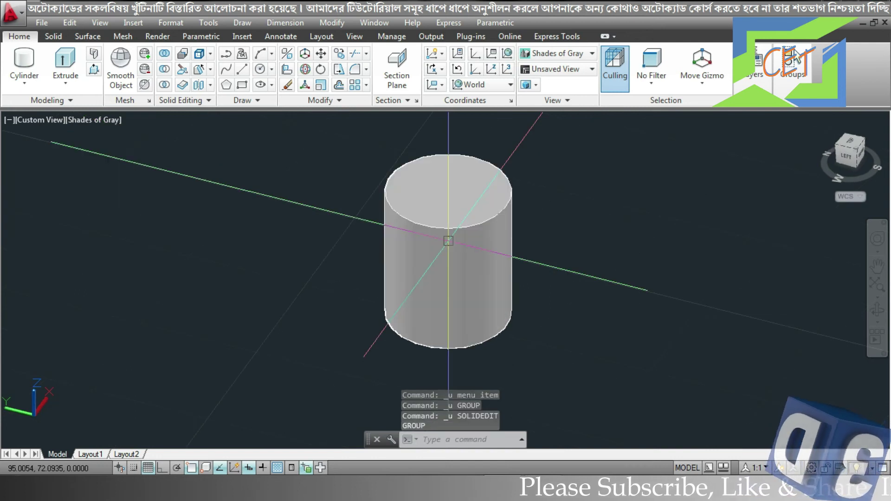
- Taper the cylinder's side -30 degrees, top centre to bottom centre, into a base-wide frustum
left_click(448, 240)
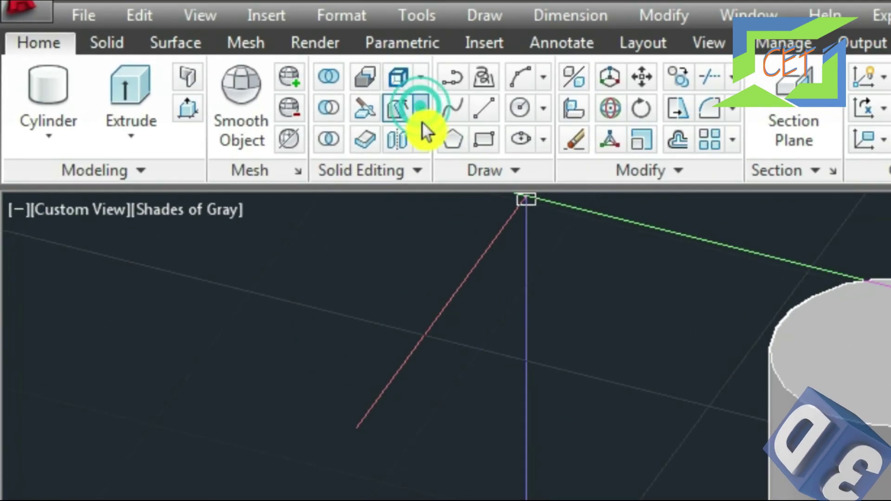
left_click(420, 109)
left_click(442, 195)
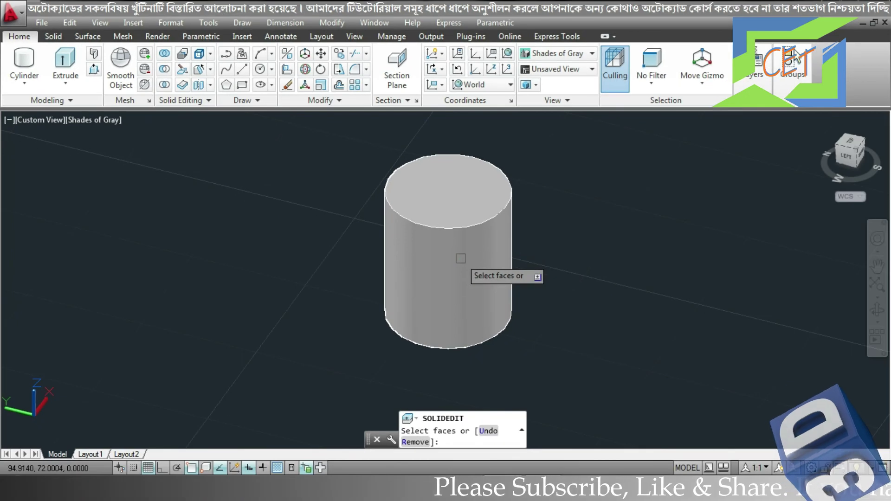
left_click(461, 258)
key("Return")
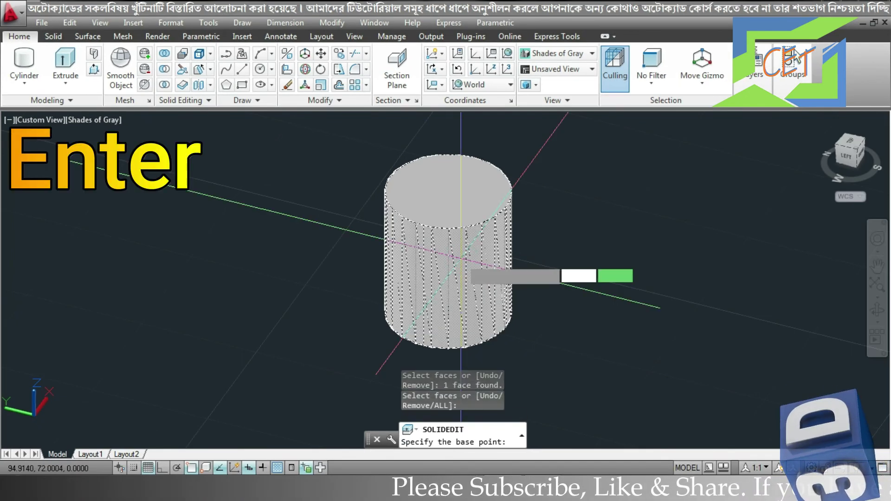
left_click(448, 191)
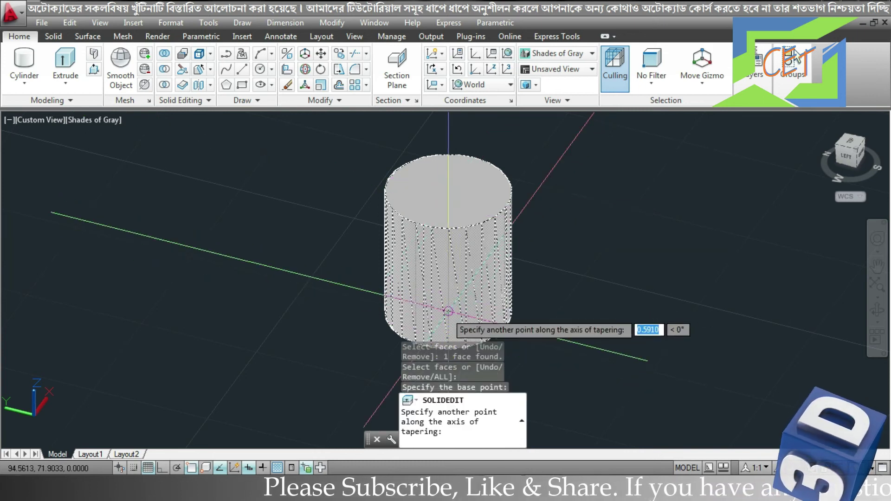
left_click(447, 313)
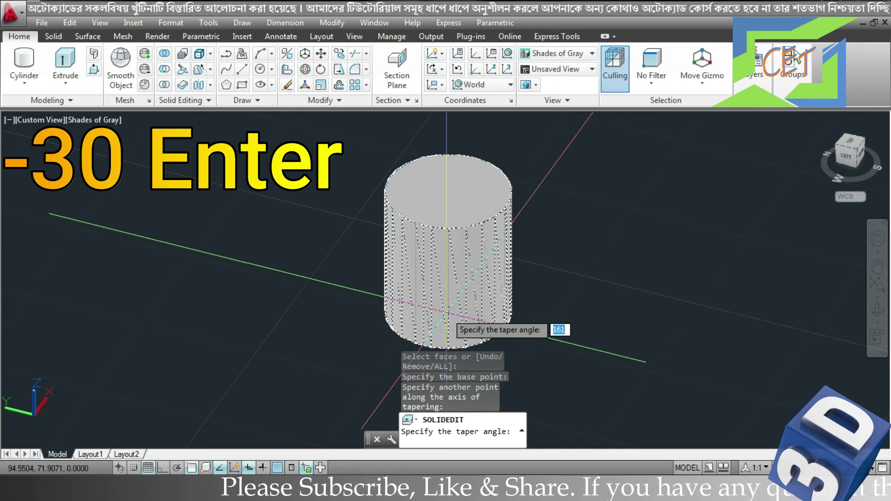
type("-30")
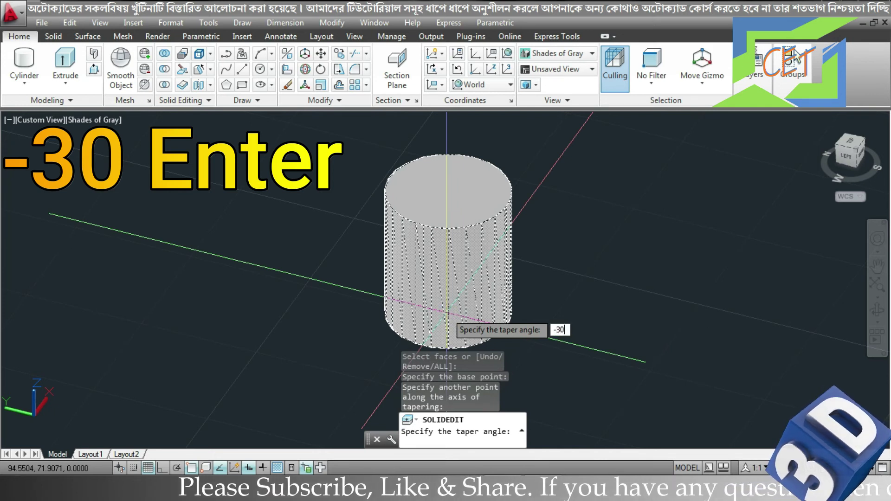
key("Return")
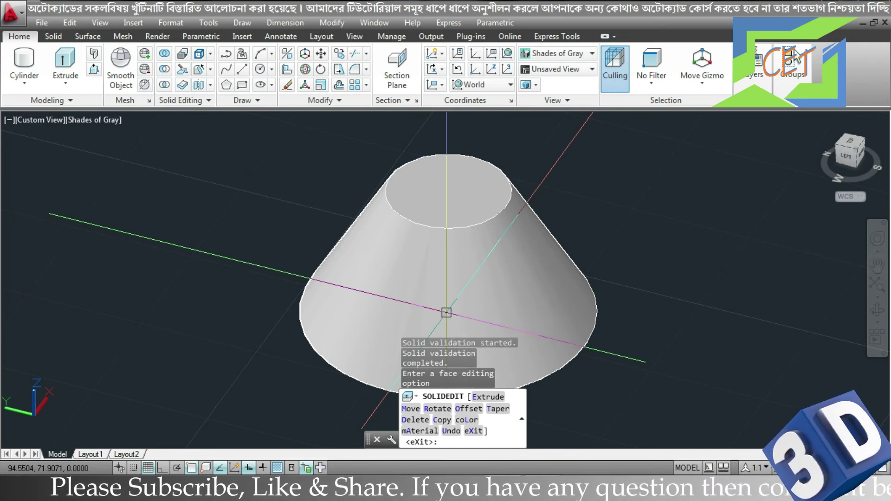
key("Escape")
mouse_move(629, 267)
middle_mouse_down("shift")
mouse_move(541, 231)
mouse_move(393, 266)
mouse_move(306, 221)
mouse_move(289, 181)
mouse_move(312, 288)
middle_mouse_up("shift")
key("ctrl+z")
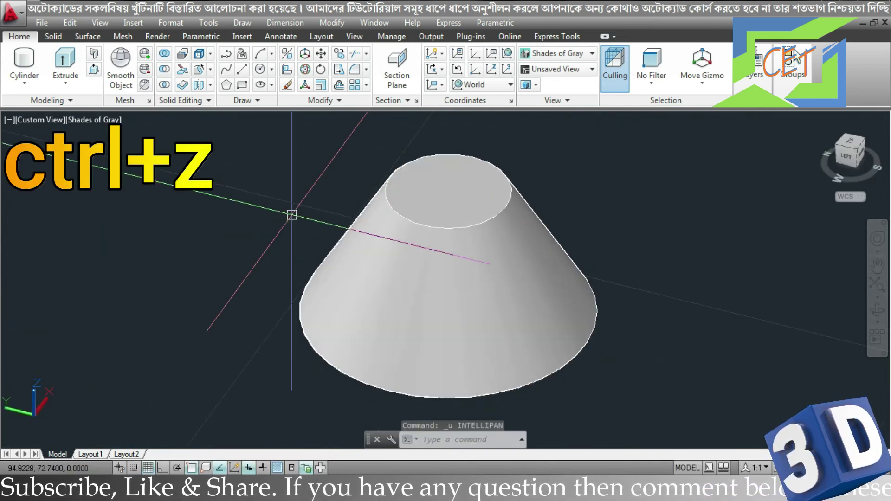
- Undo the earlier taper and select the cylinder's top face for Taper Faces
key("ctrl+z")
left_click(438, 183)
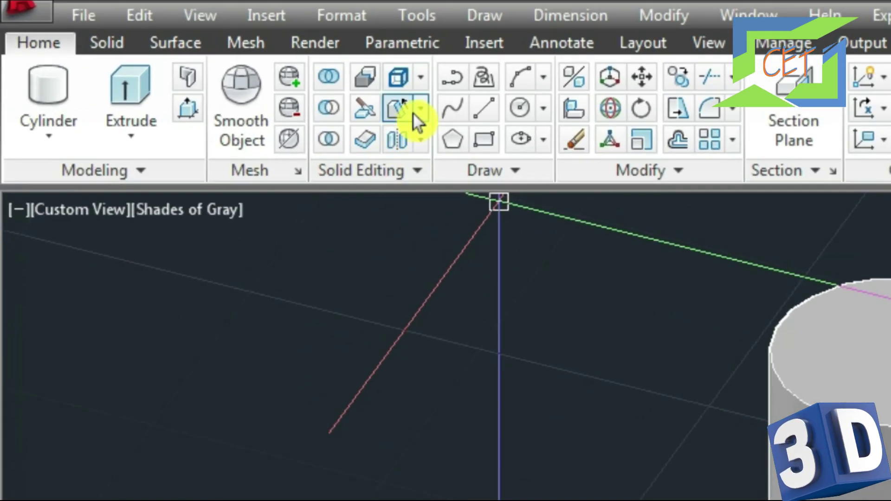
left_click(418, 117)
left_click(441, 199)
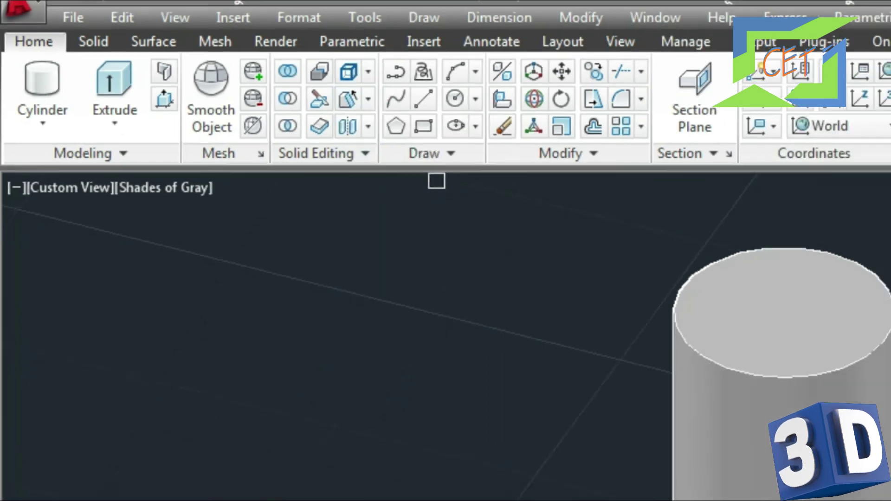
left_click(437, 198)
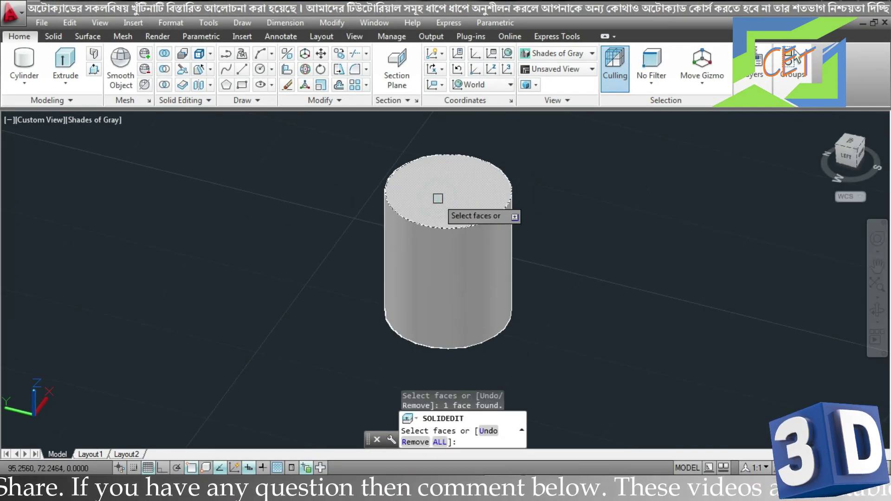
key("Return")
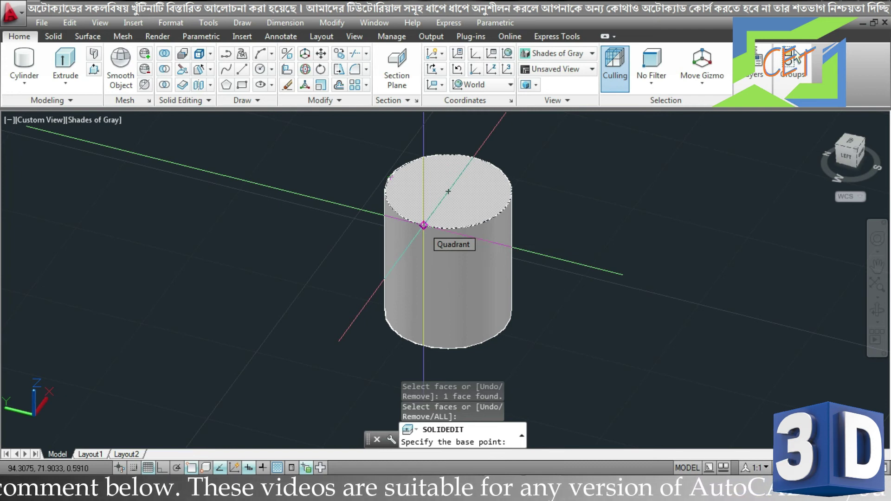
- Taper the top face 20 degrees about an axis between opposite quadrants
left_click(423, 225)
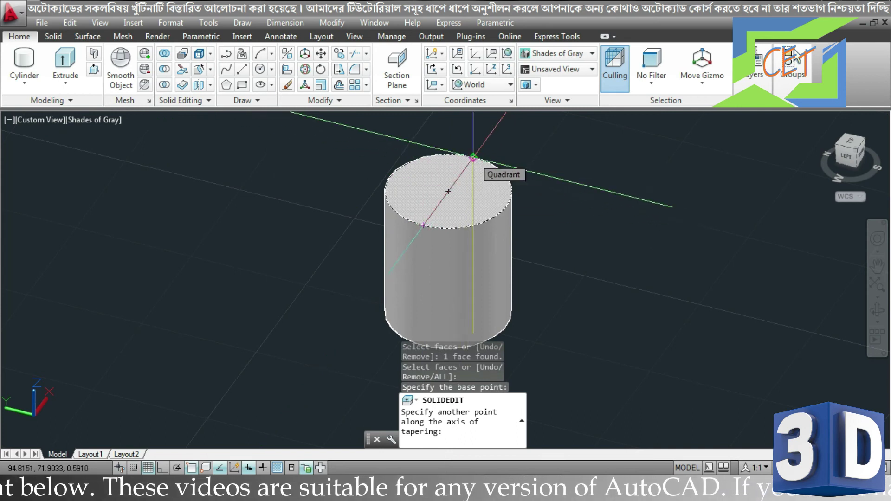
left_click(473, 157)
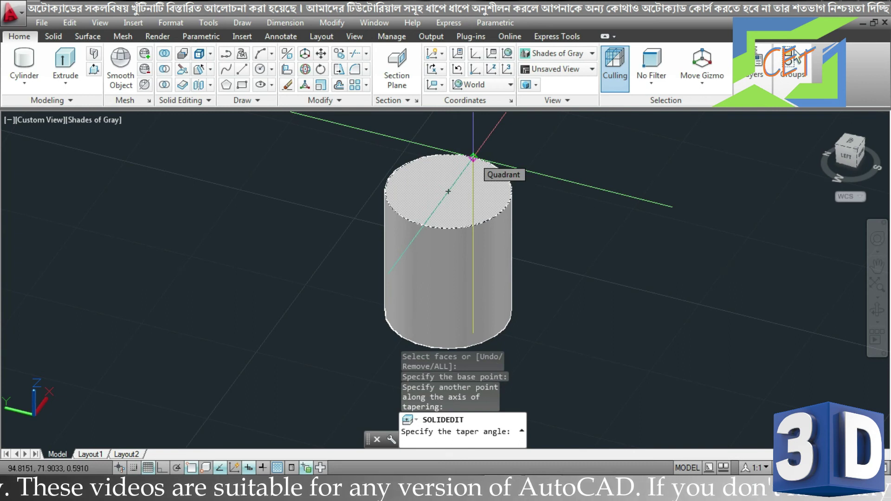
type("20")
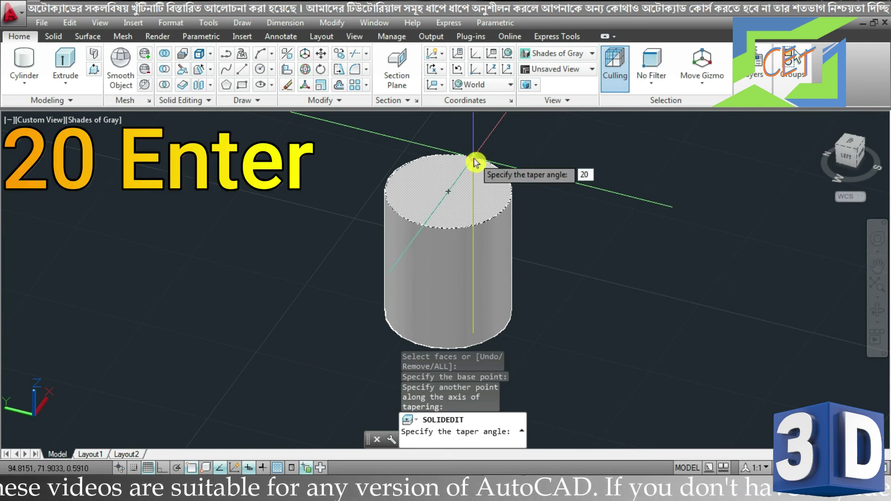
key("Return")
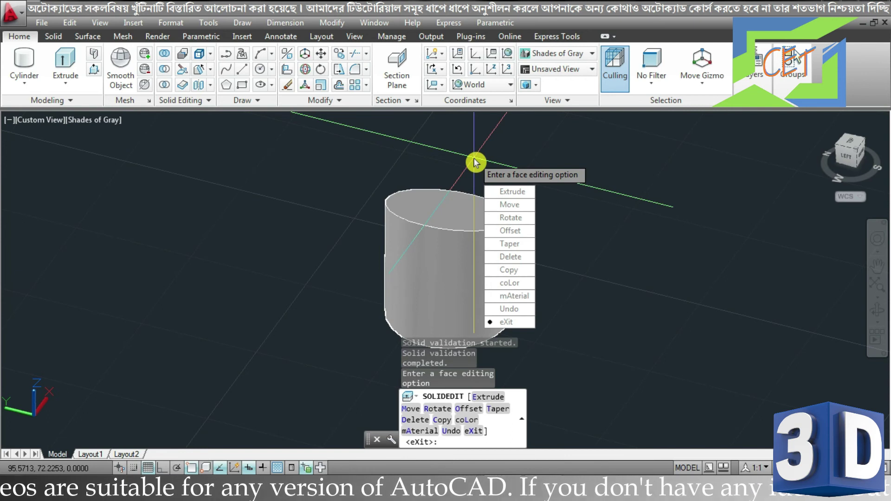
key("Escape")
mouse_move(586, 247)
middle_mouse_down("shift")
mouse_move(549, 238)
mouse_move(487, 191)
mouse_move(483, 213)
mouse_move(438, 250)
mouse_move(378, 255)
mouse_move(293, 211)
mouse_move(283, 193)
mouse_move(313, 221)
mouse_move(388, 354)
mouse_move(526, 232)
middle_mouse_up("shift")
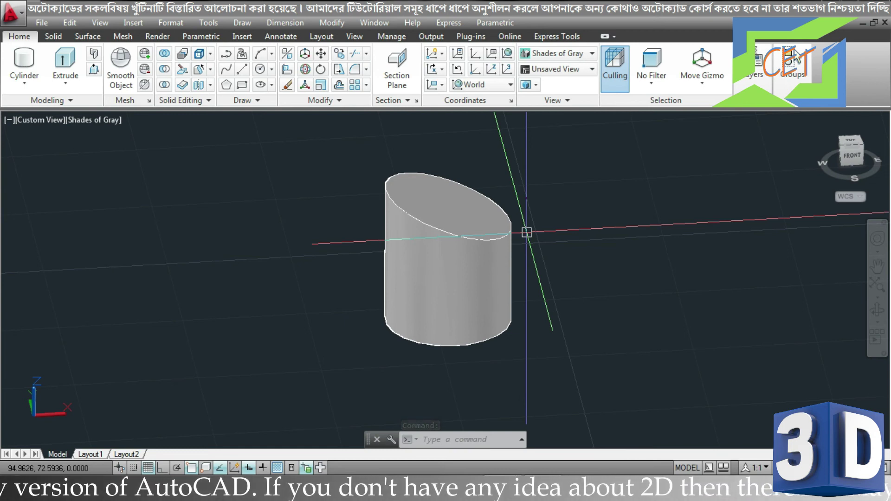
- Orbit to a front view and start a new Taper Faces selection on the cylinder
middle_click_drag(526, 232, 521, 175, "shift")
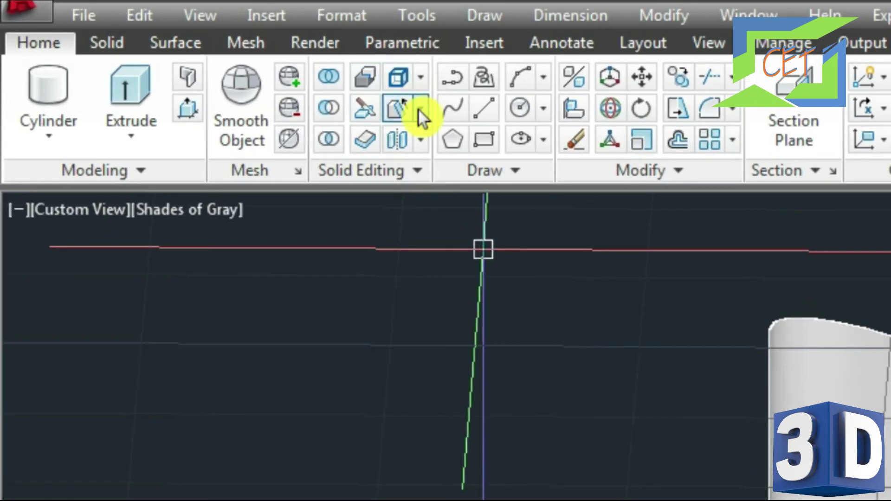
left_click(418, 108)
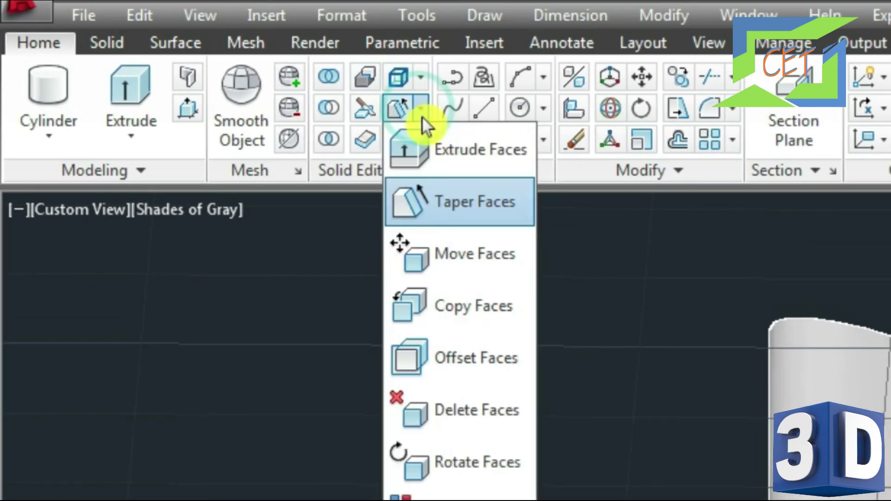
left_click(448, 199)
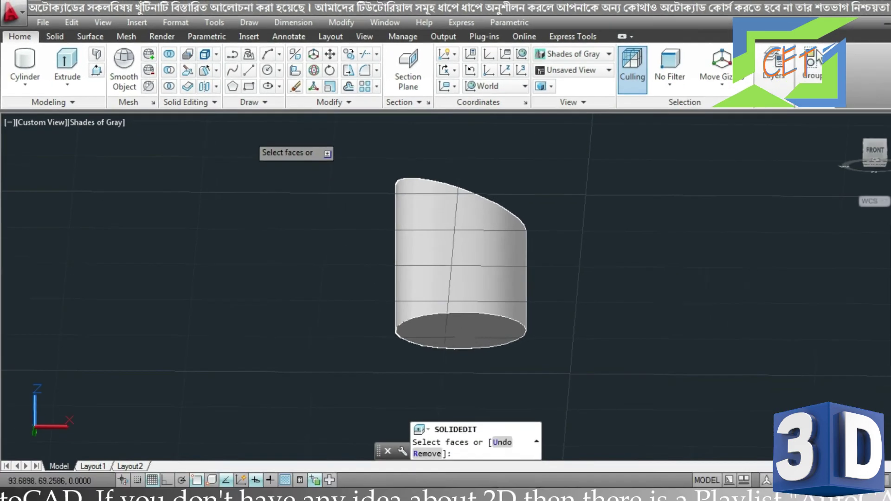
left_click(702, 482)
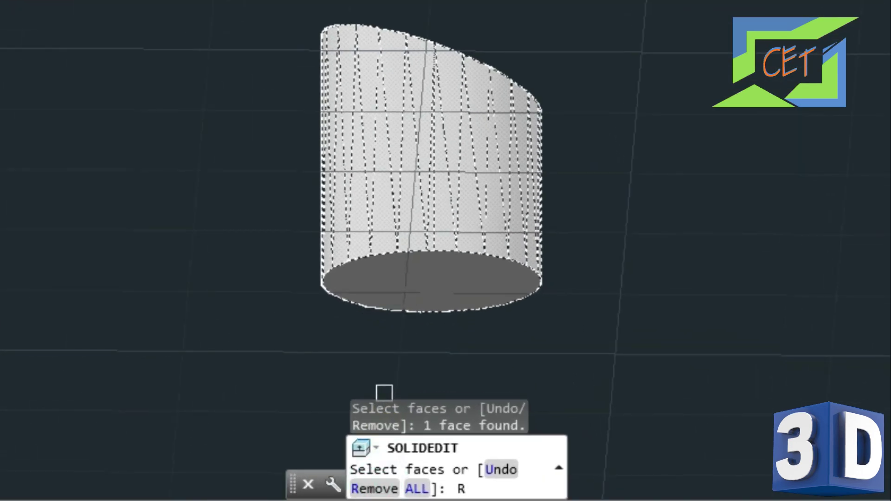
- Remove the side face from the selection and add only the bottom face
key("Return")
left_click(426, 195)
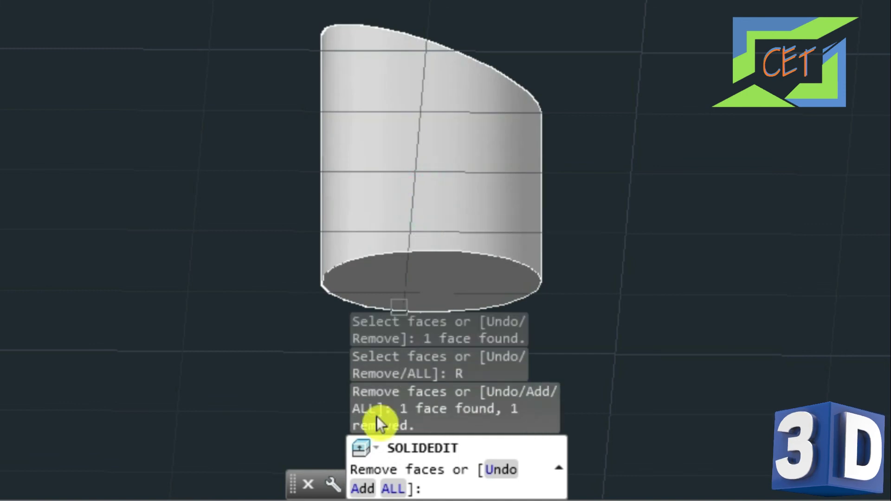
type("A")
key("Return")
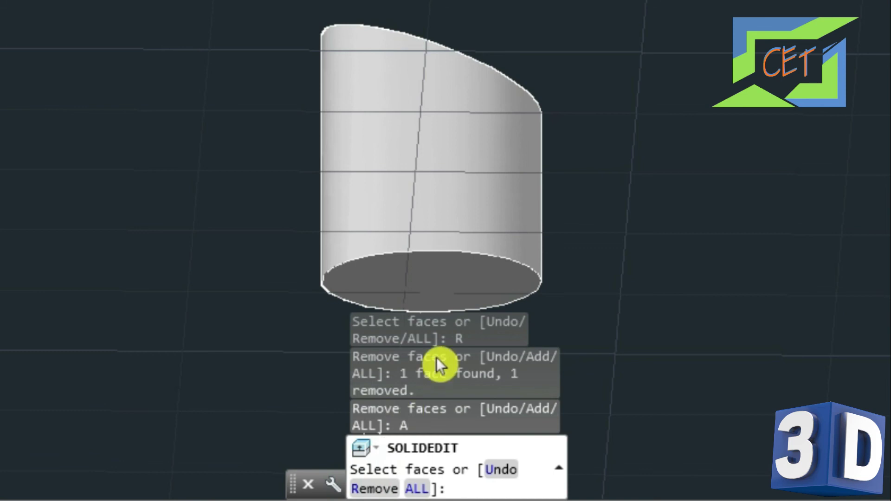
mouse_move(491, 269)
middle_mouse_down("shift")
mouse_move(477, 255)
mouse_move(457, 149)
middle_mouse_up("shift")
left_click(446, 191)
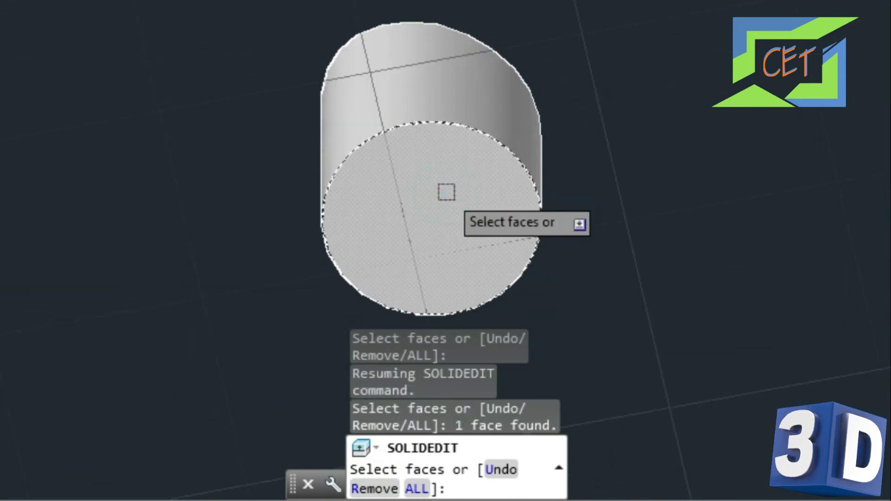
key("Return")
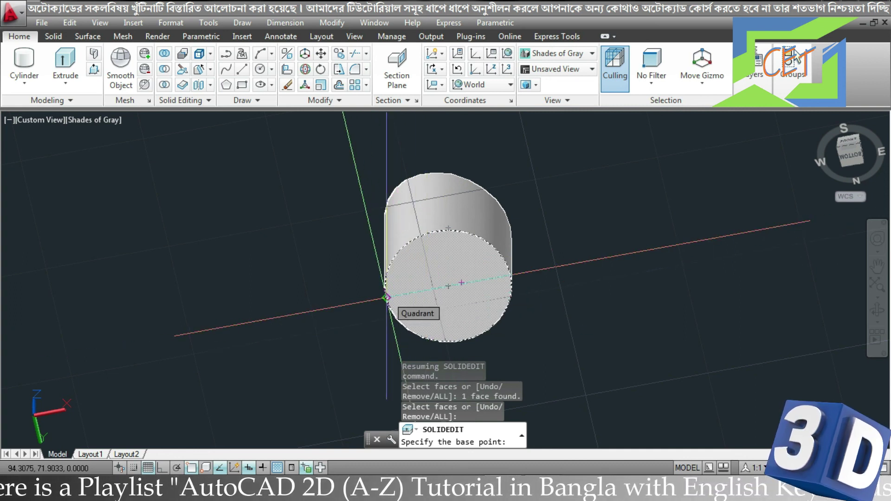
- Taper the bottom face 20 degrees about its left-to-right quadrant axis, then orbit to inspect
left_click(386, 297)
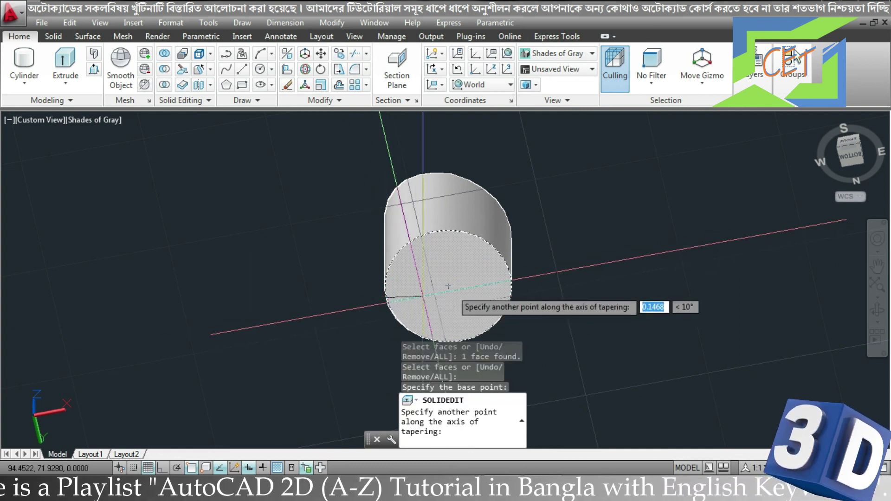
left_click(511, 275)
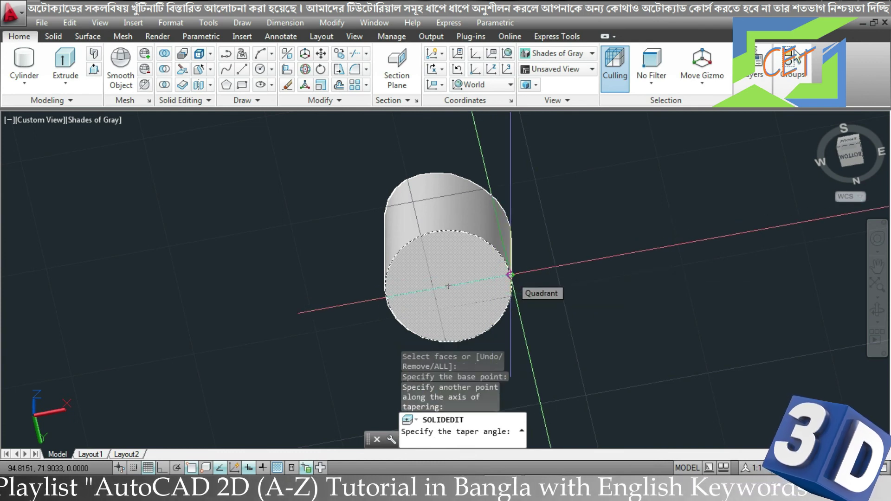
type("20")
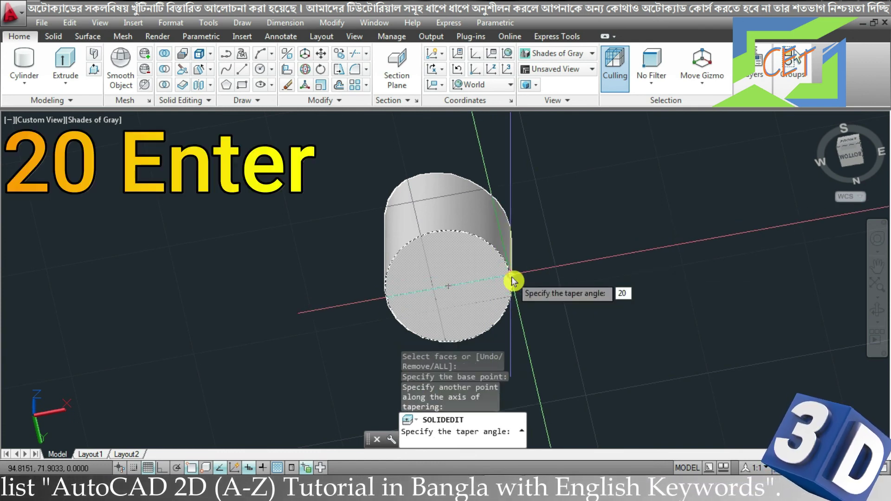
key("Return")
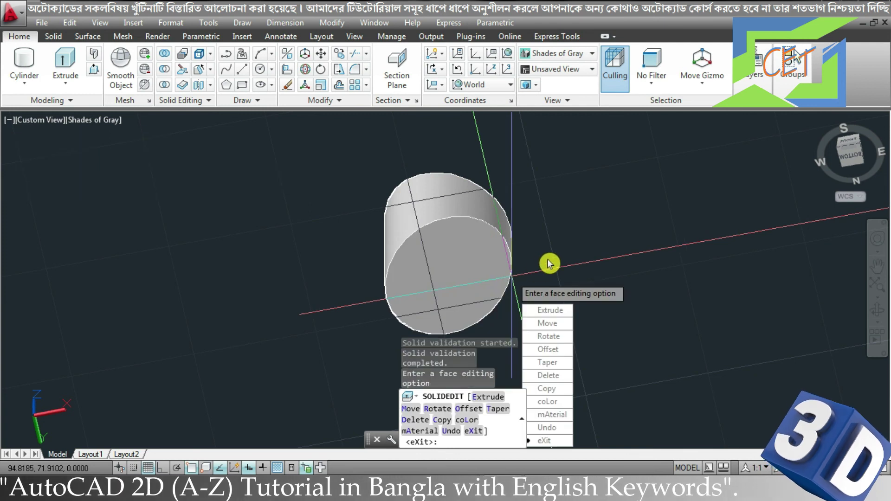
key("Escape")
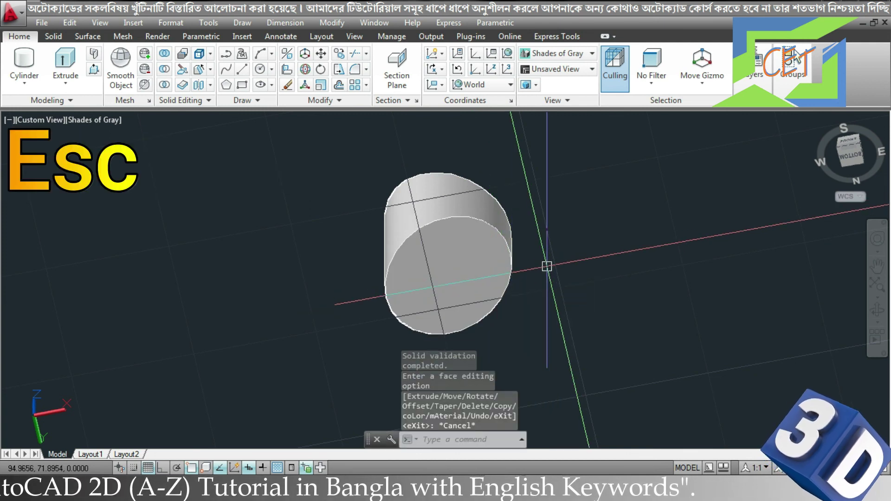
mouse_move(547, 266)
middle_mouse_down("shift")
mouse_move(566, 358)
mouse_move(579, 358)
mouse_move(459, 334)
mouse_move(366, 363)
mouse_move(328, 364)
middle_mouse_up("shift")
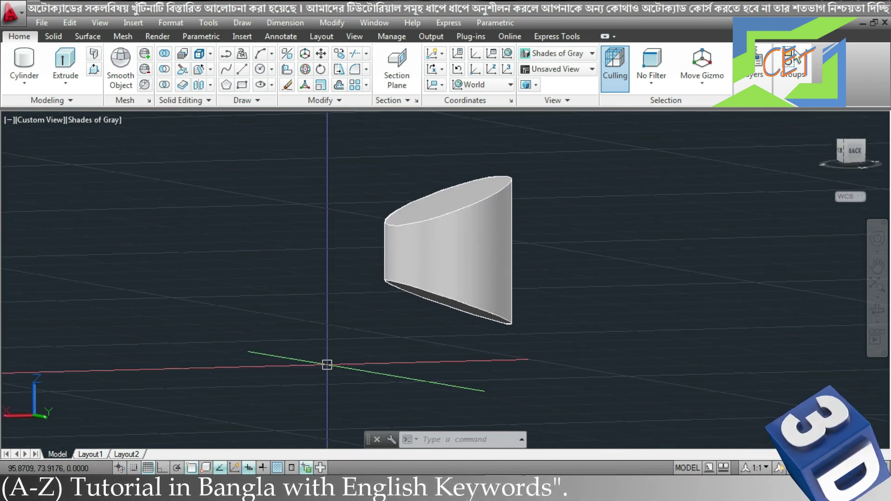